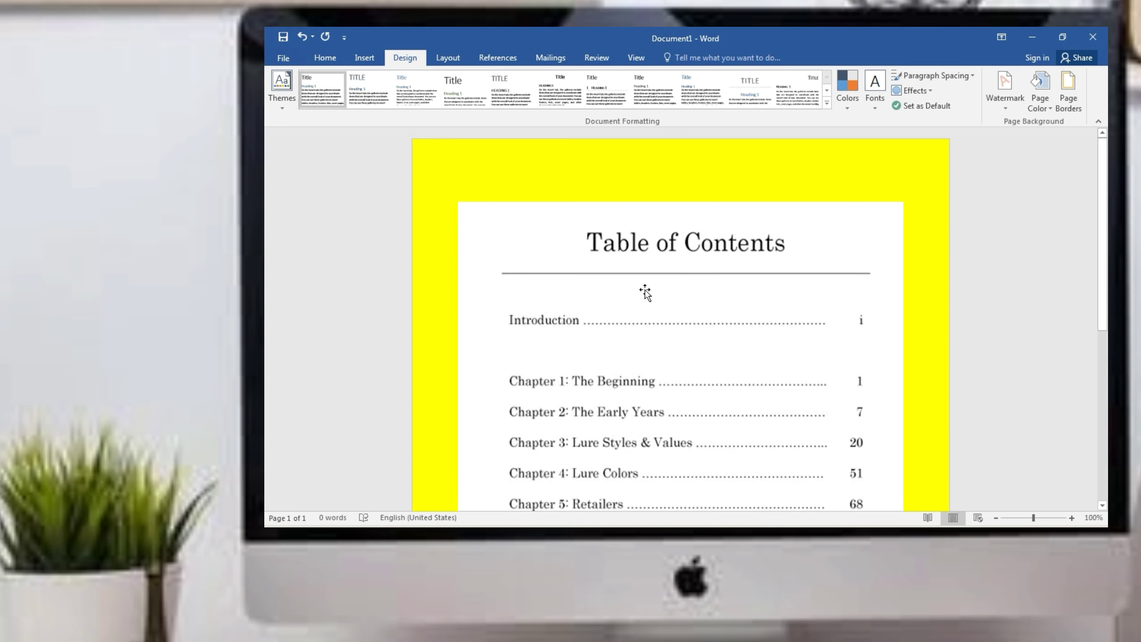
# Switch the ribbon to the References tab above the yellow sample page
pyautogui.click(506, 56)
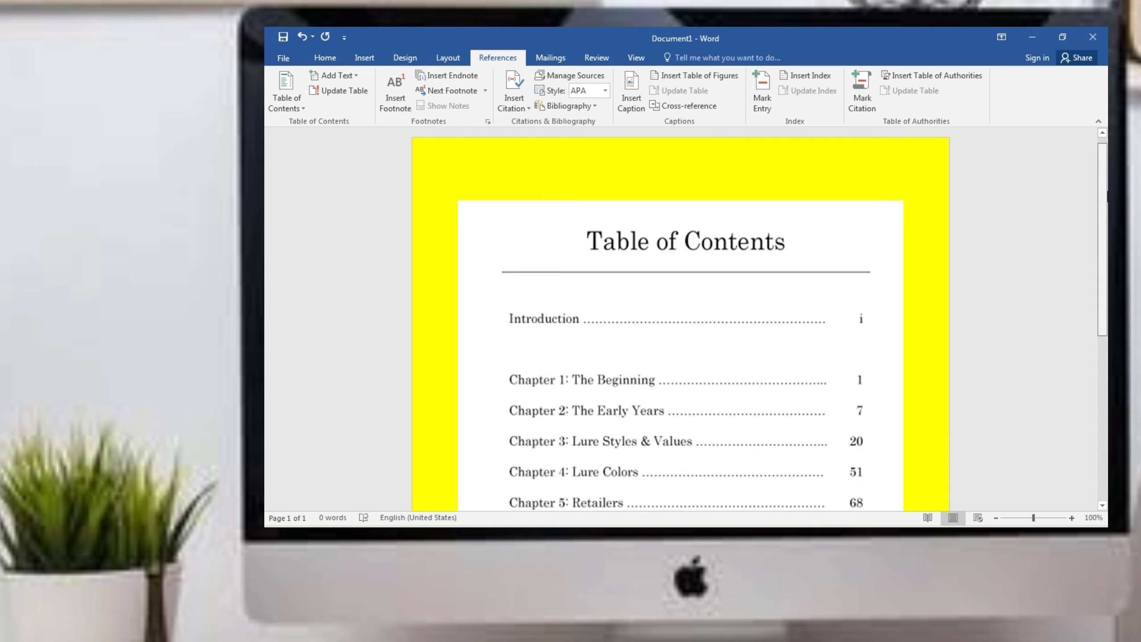
pyautogui.scroll(-3, 590, 351)
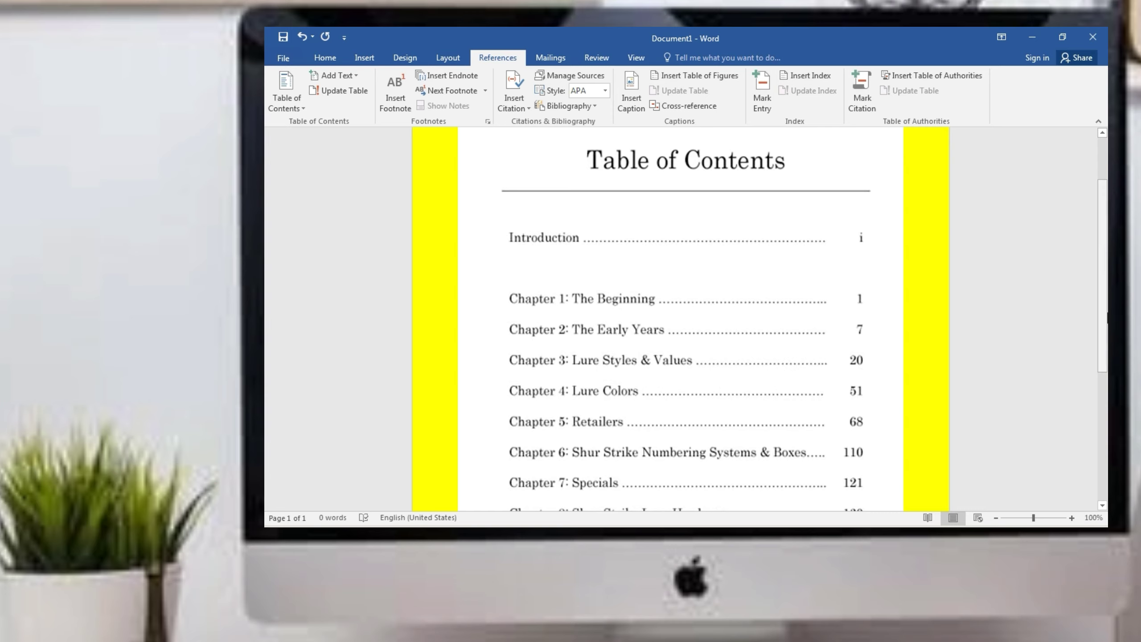
pyautogui.scroll(1, 1105, 302)
pyautogui.moveTo(1106, 303); pyautogui.dragTo(1106, 268)
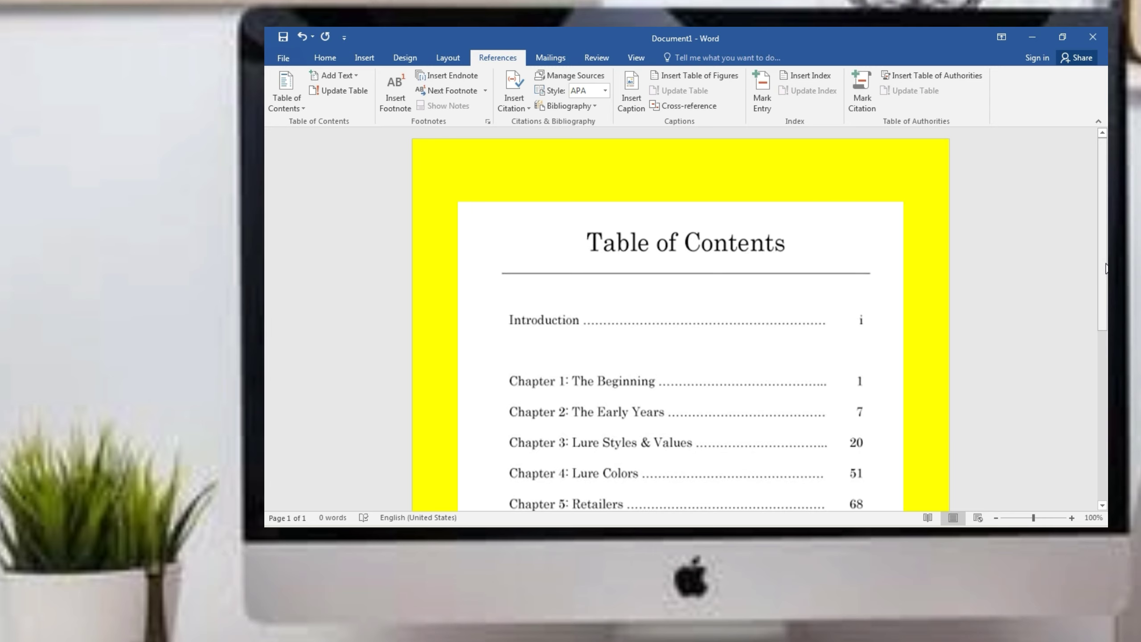
# Delete the sample table-of-contents picture from the page
pyautogui.click(756, 342)
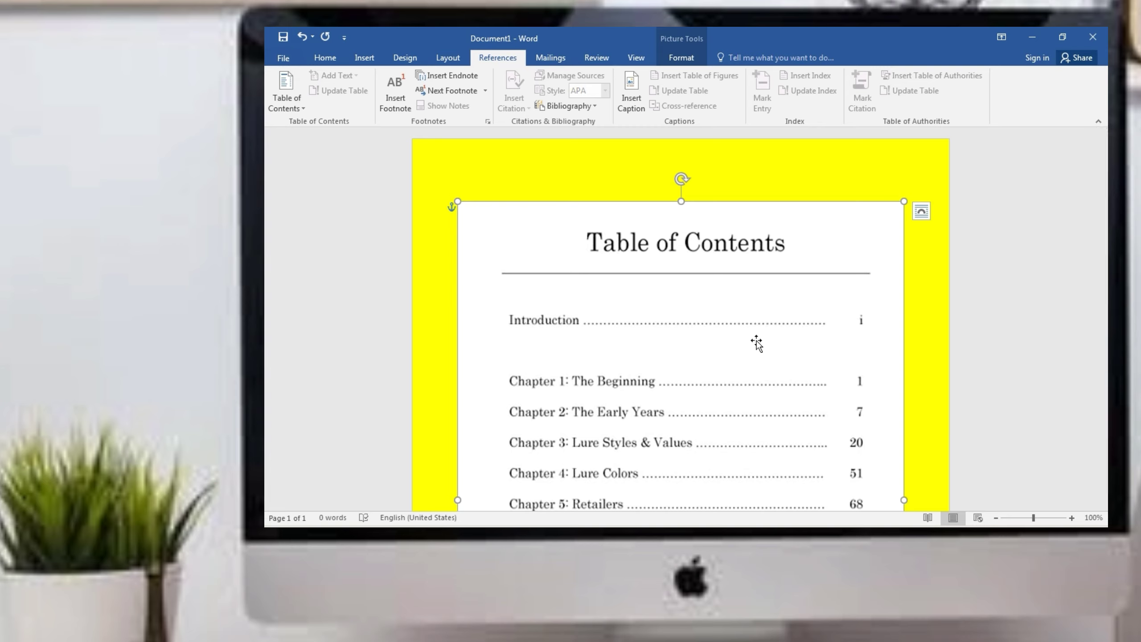
pyautogui.click(756, 340)
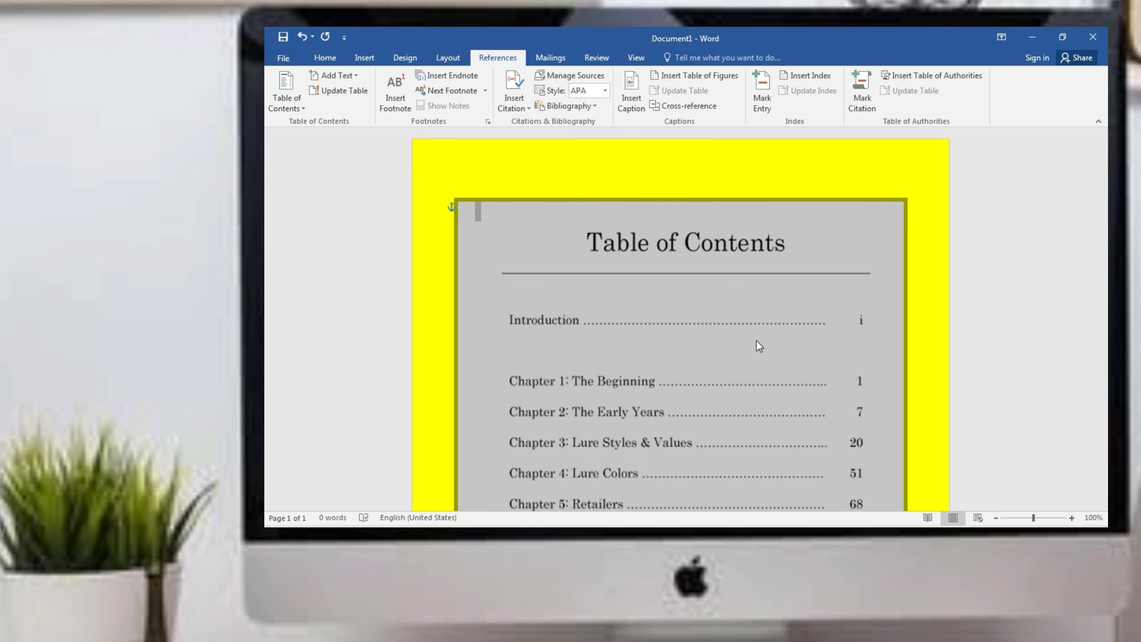
pyautogui.press('Delete')
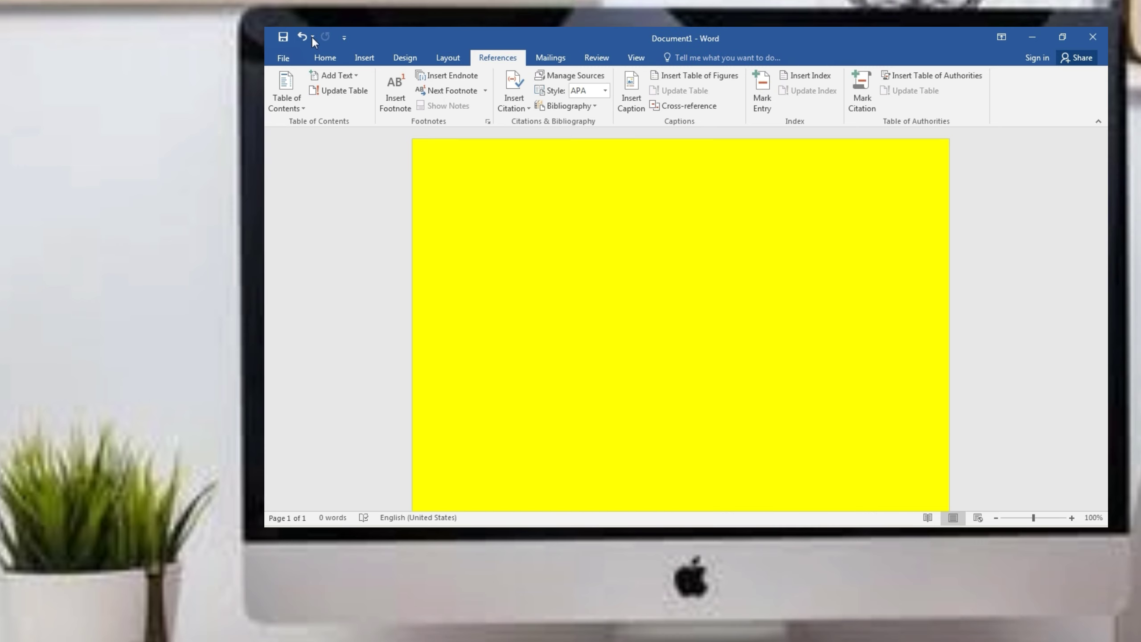
# Set the page colour to No Color, removing the yellow background
pyautogui.click(330, 57)
pyautogui.click(364, 58)
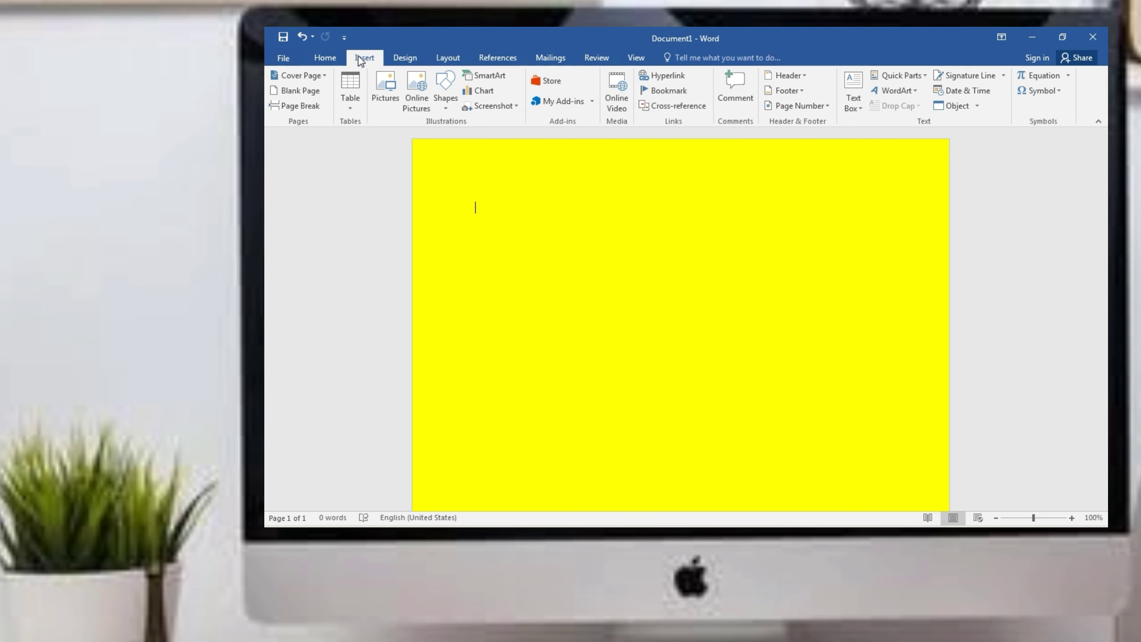
pyautogui.click(402, 59)
pyautogui.click(1045, 107)
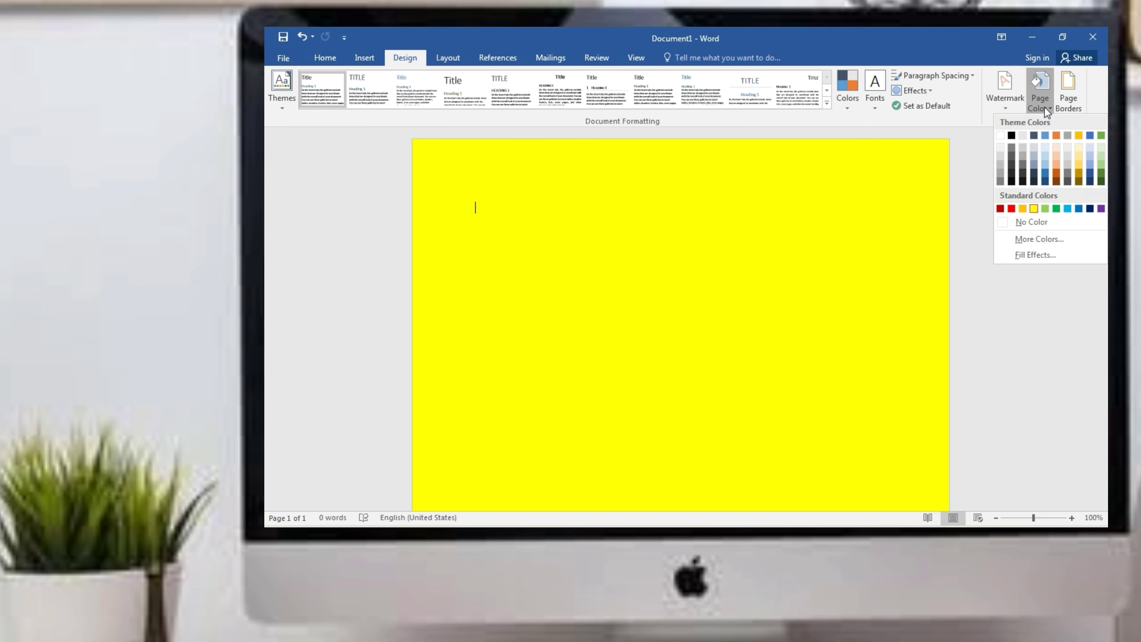
pyautogui.click(1001, 136)
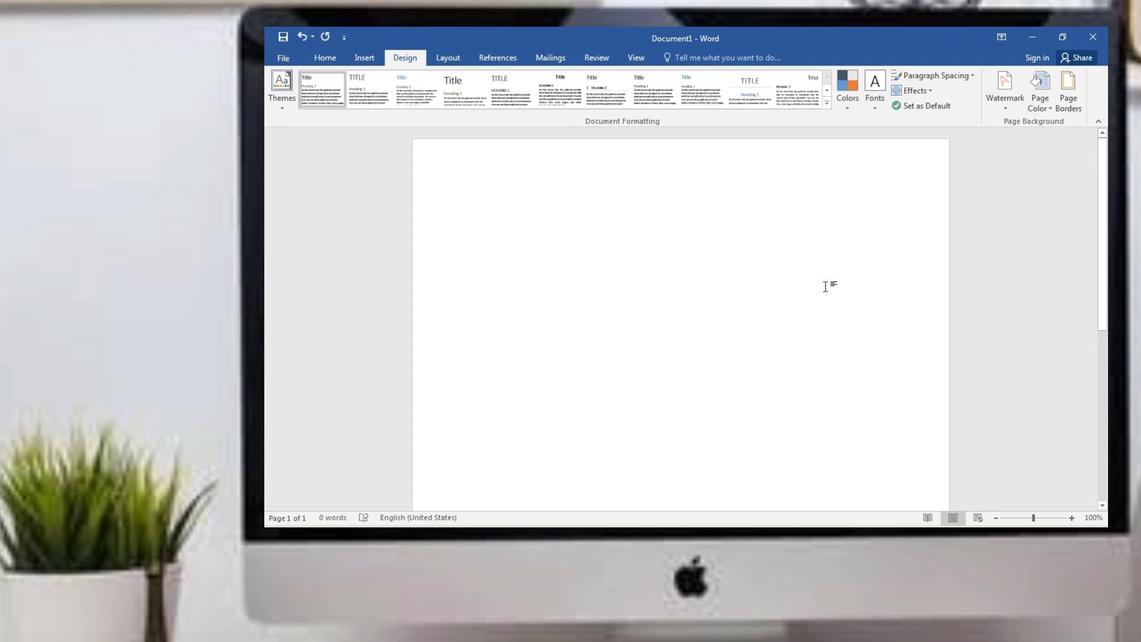
# Insert blank pages and type Chapter #1 and Chapter #2 on separate pages
pyautogui.click(491, 58)
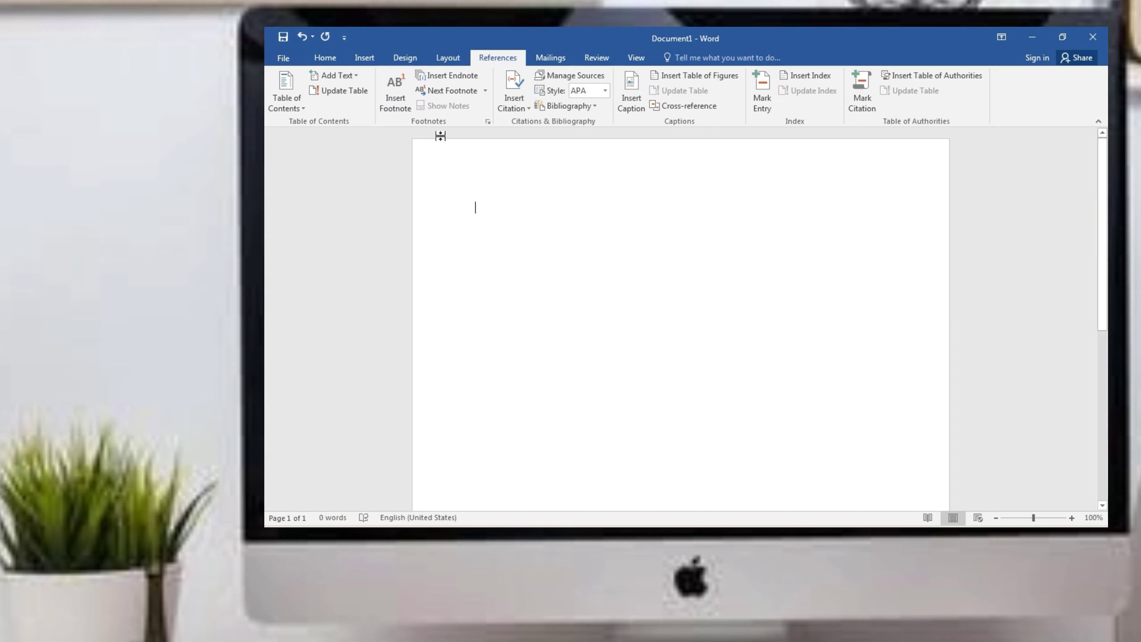
pyautogui.click(362, 60)
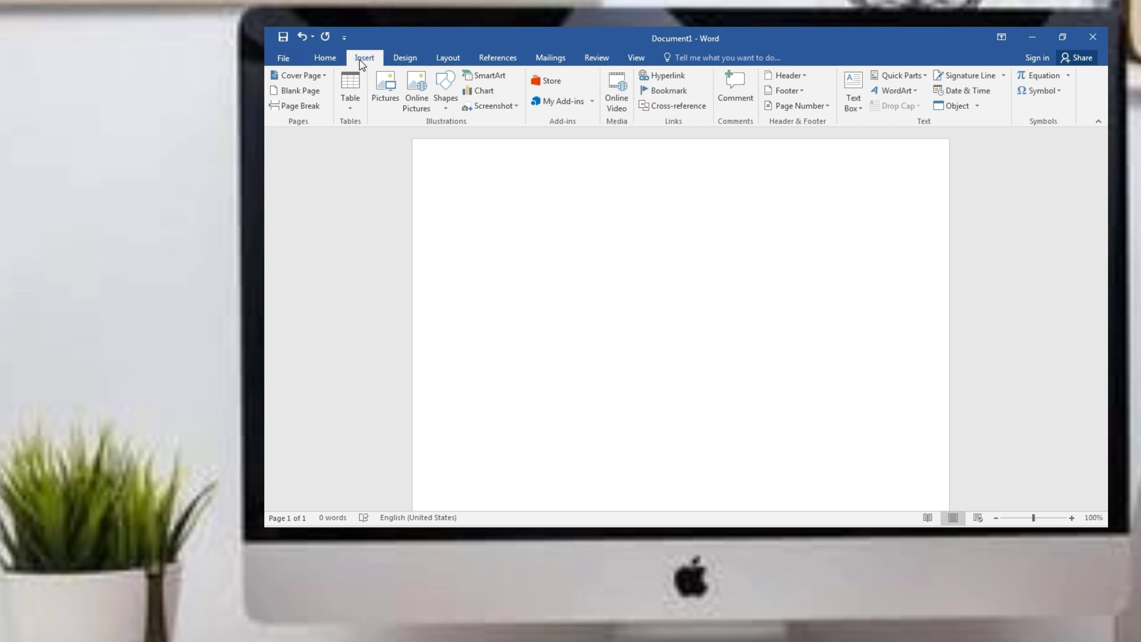
pyautogui.click(300, 90)
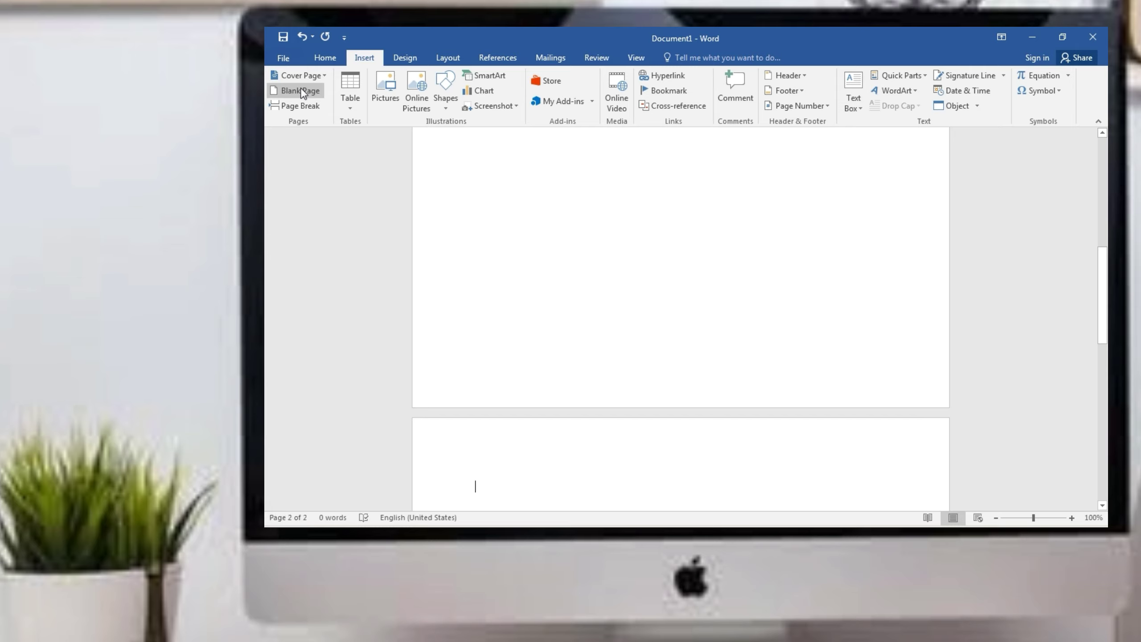
pyautogui.write('Chap')
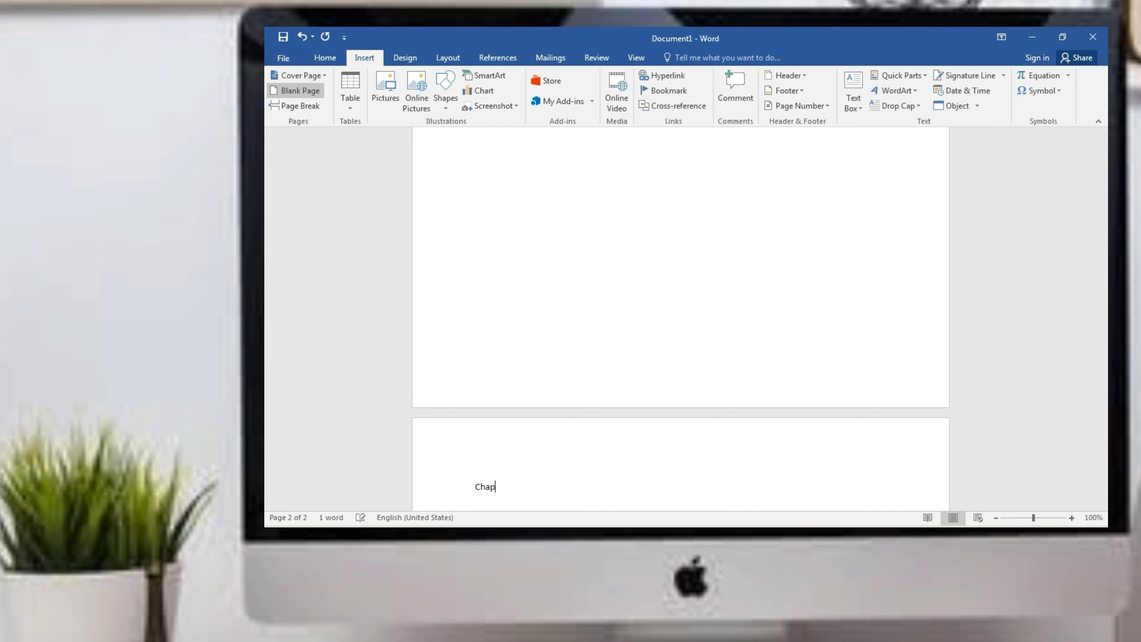
pyautogui.write('ter #')
pyautogui.write('1')
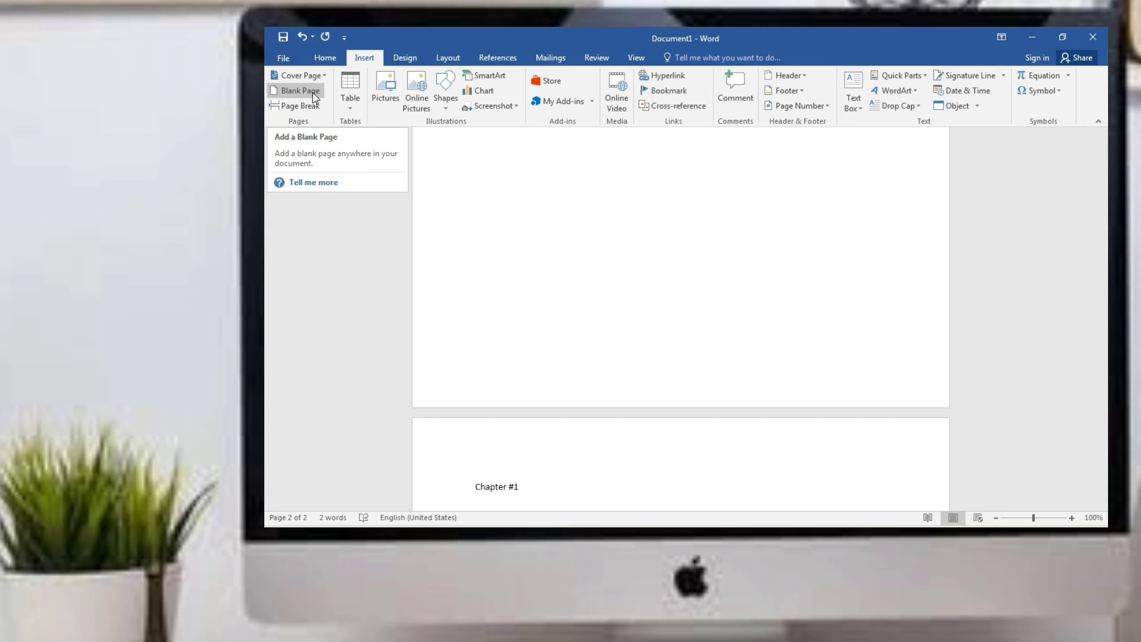
pyautogui.click(313, 95)
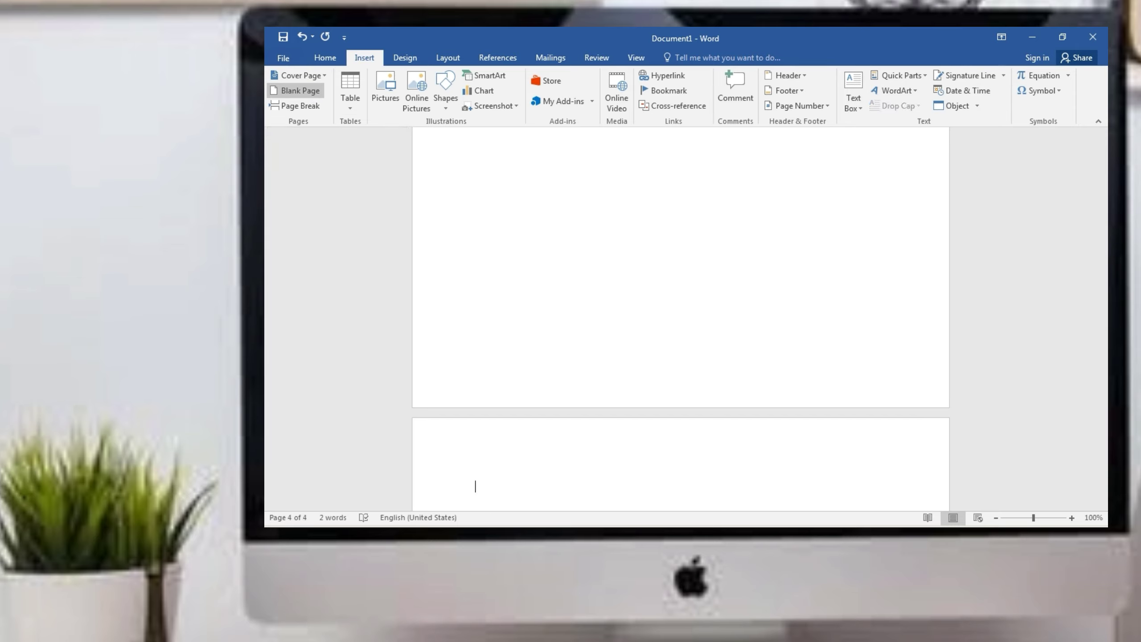
pyautogui.click(474, 485)
pyautogui.write('Chapter ')
pyautogui.write('#2')
# Type Chapter #3 on another new page, then add three more blank pages
pyautogui.click(297, 91)
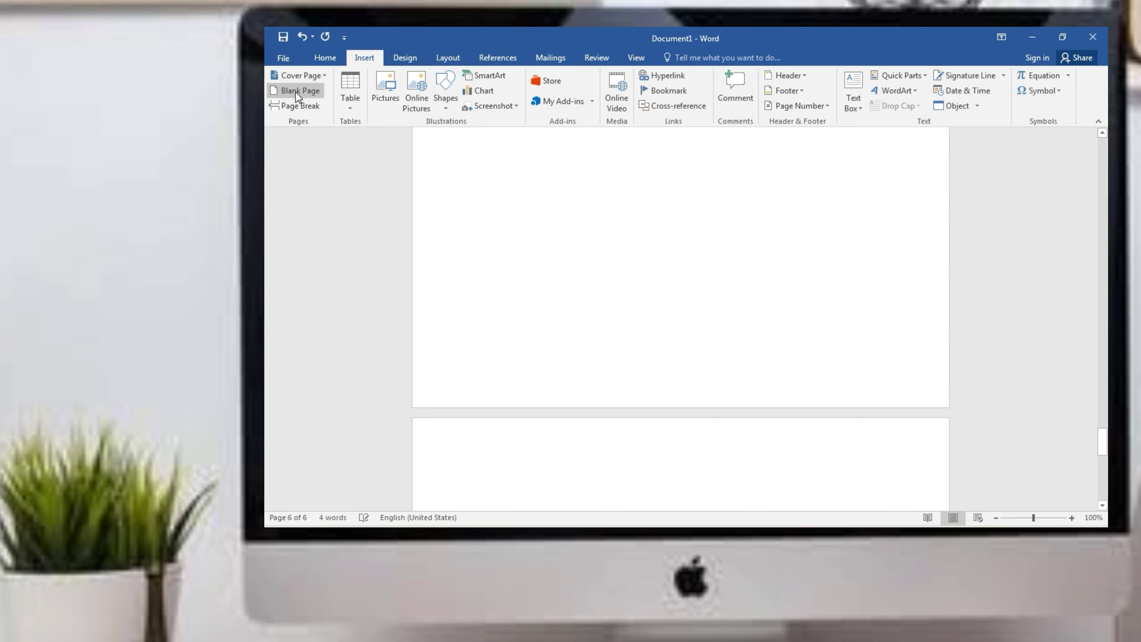
pyautogui.write('C')
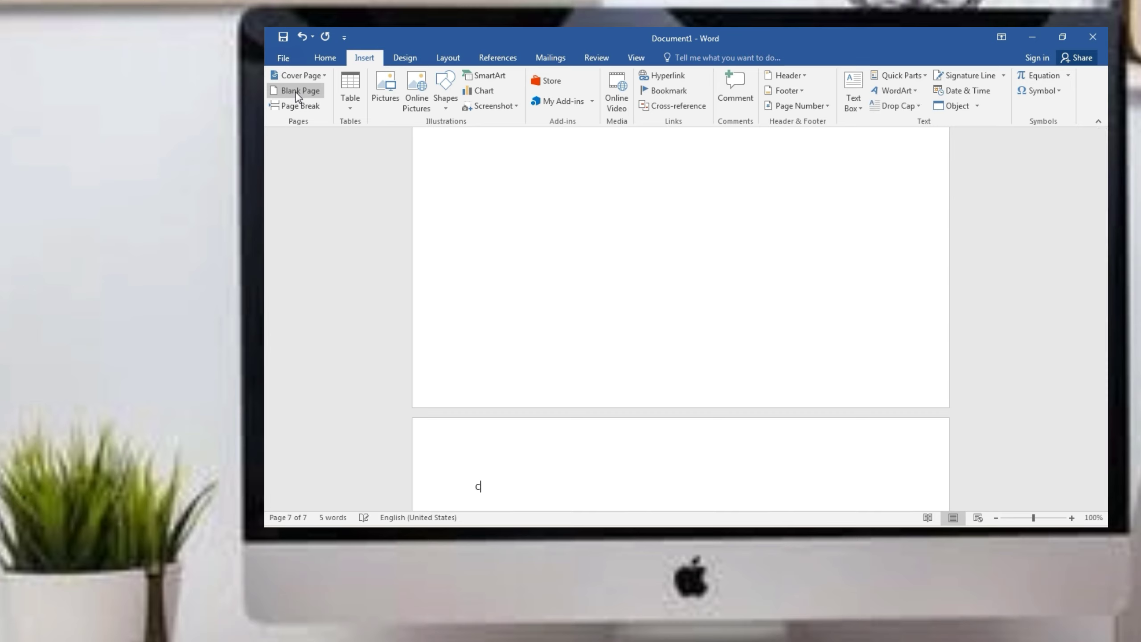
pyautogui.write('hapy')
pyautogui.press('BackSpace')
pyautogui.write('ter #3')
pyautogui.click(302, 91)
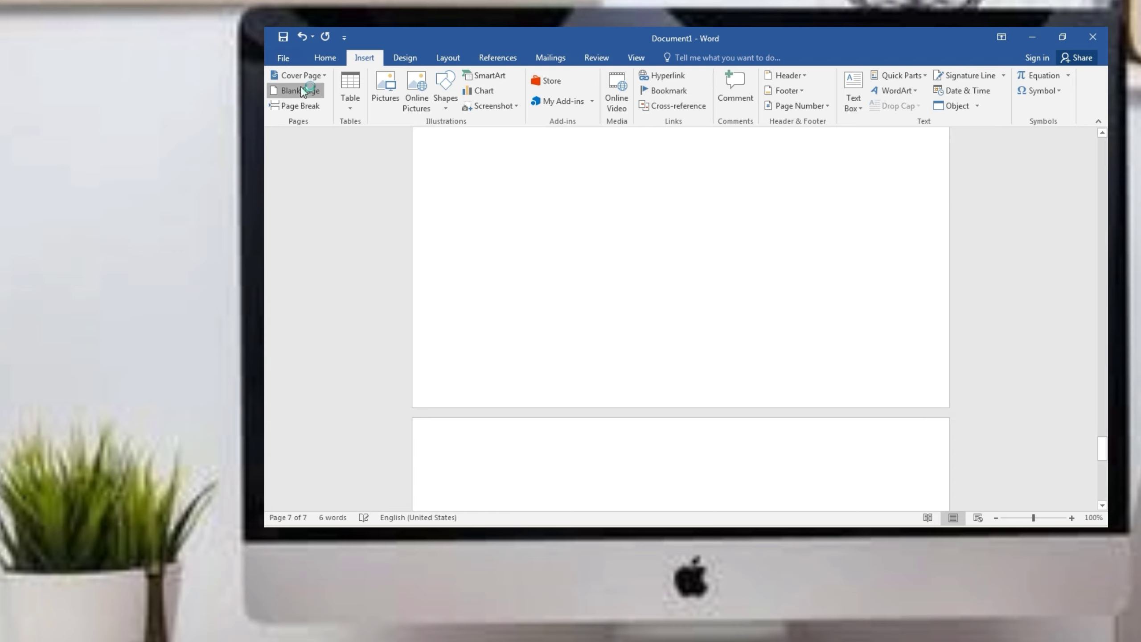
pyautogui.click(303, 91)
pyautogui.click(303, 91)
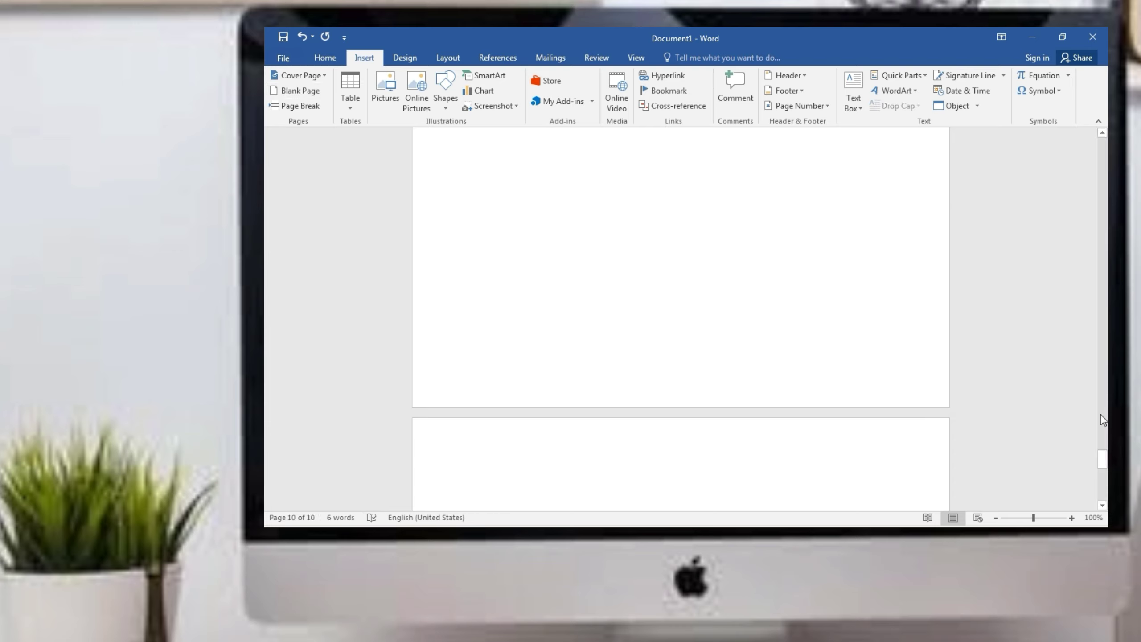
# Enlarge and bold Chapter #1, then apply the Heading 1 style to it
pyautogui.moveTo(1102, 459); pyautogui.dragTo(1100, 180)
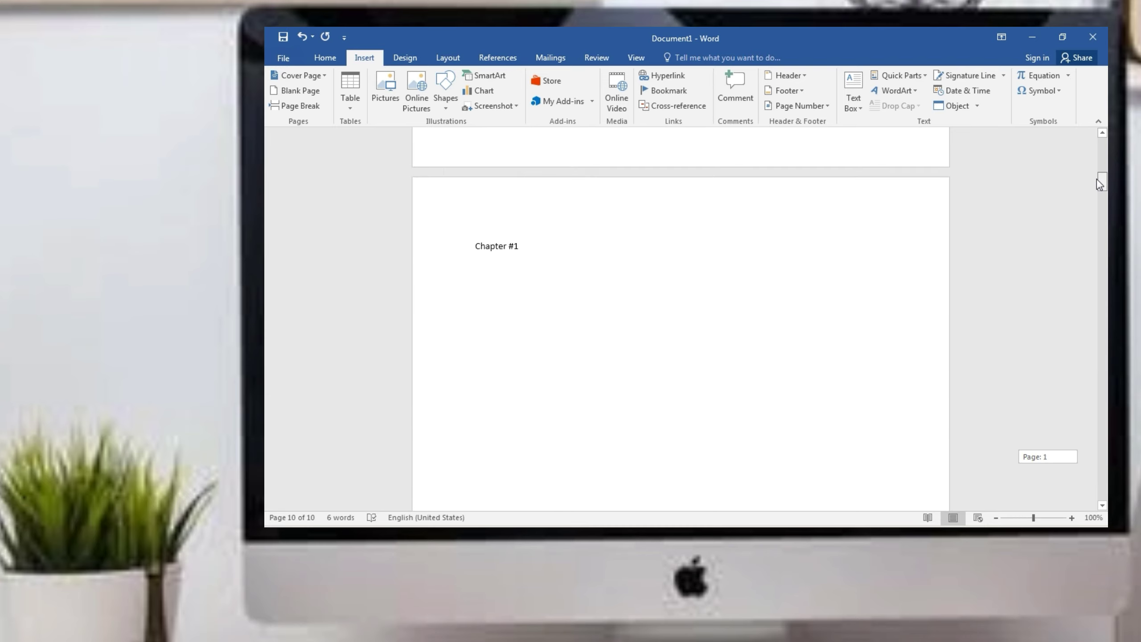
pyautogui.moveTo(522, 246); pyautogui.dragTo(473, 246)
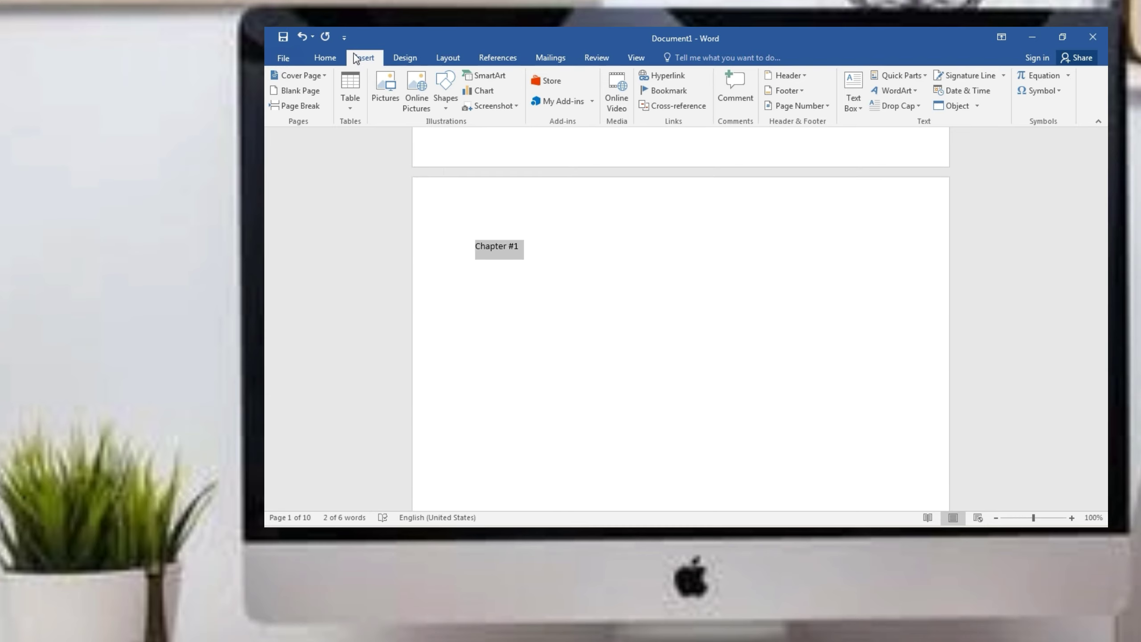
pyautogui.click(325, 58)
pyautogui.click(470, 82)
pyautogui.click(469, 81)
pyautogui.click(469, 81)
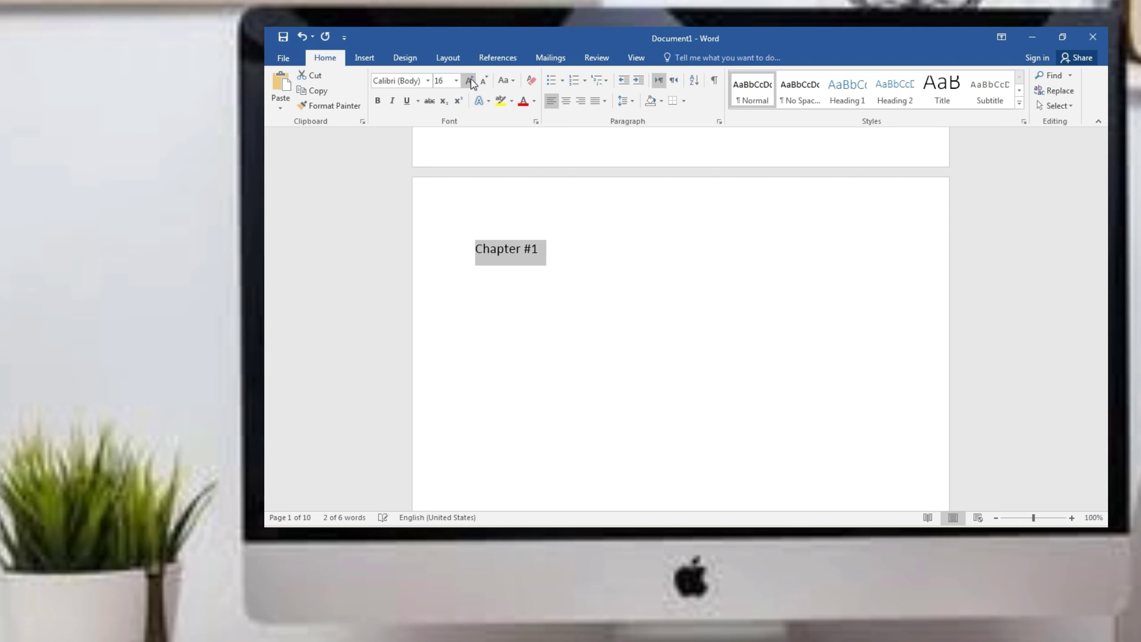
pyautogui.click(469, 81)
pyautogui.click(469, 81)
pyautogui.click(380, 101)
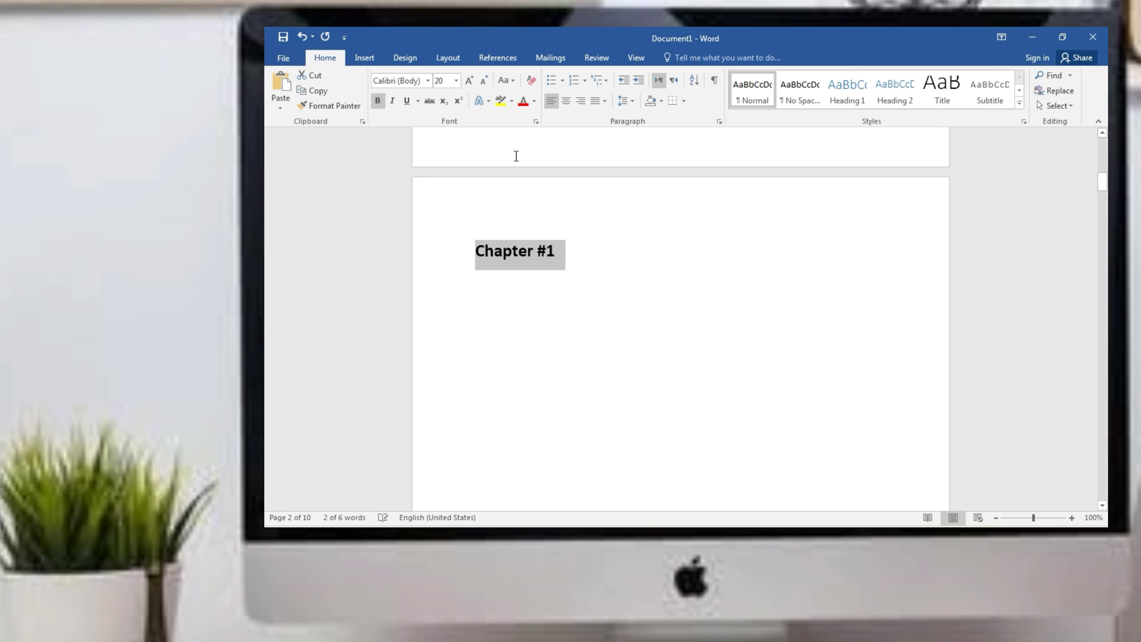
pyautogui.click(612, 265)
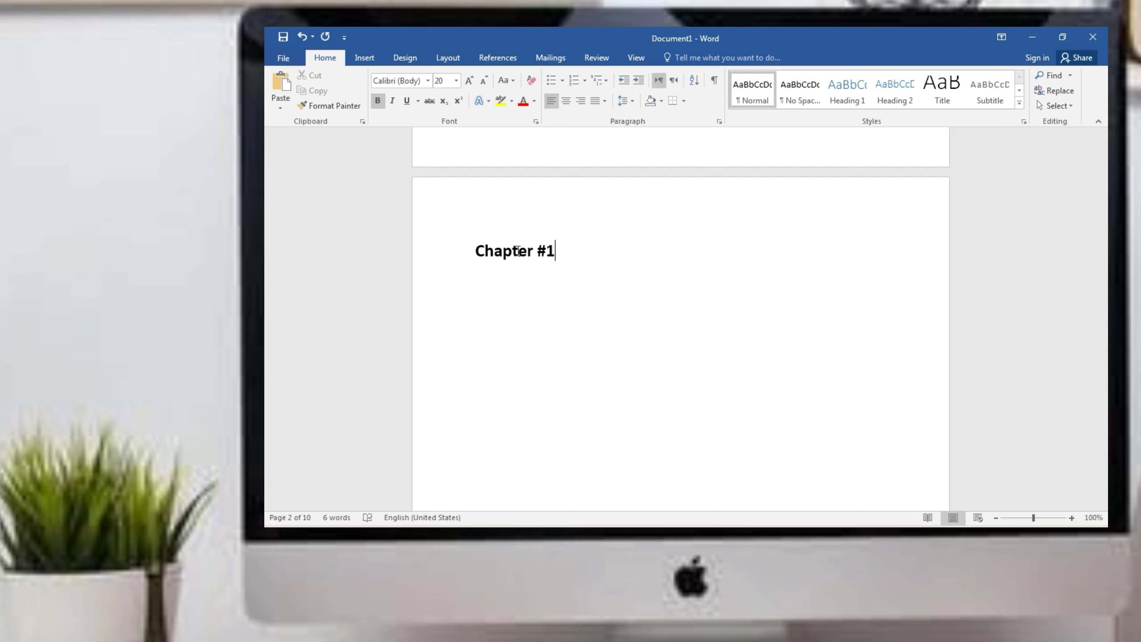
pyautogui.click(519, 251)
pyautogui.click(854, 102)
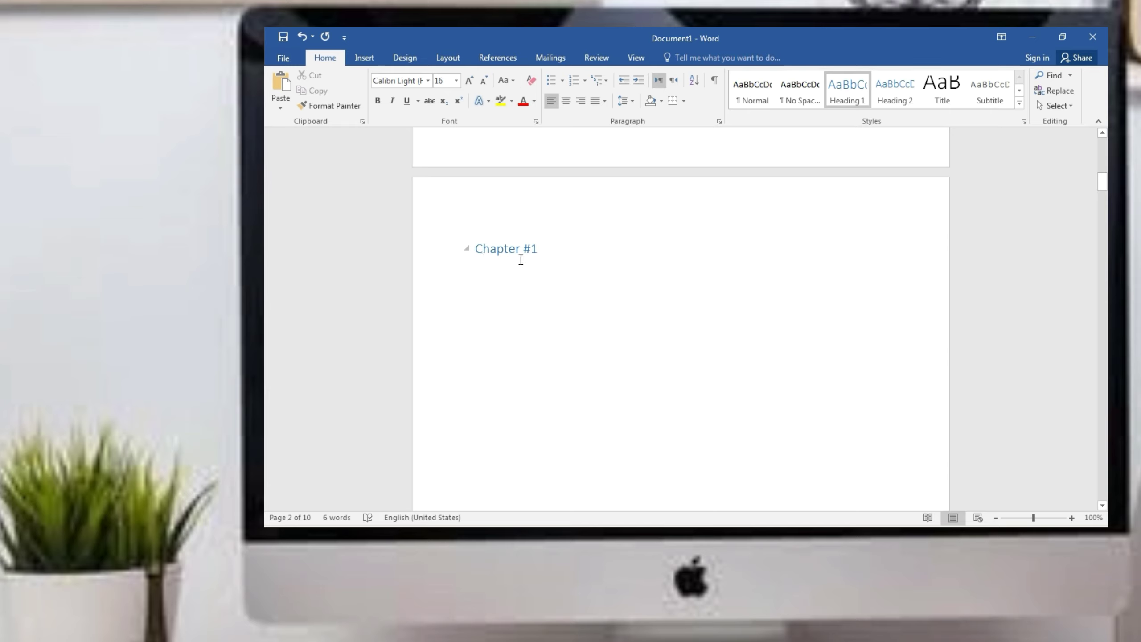
# Make Chapter #2 a 20 pt bold heading marked as a Level 1 contents entry
pyautogui.moveTo(1103, 188); pyautogui.dragTo(1102, 264)
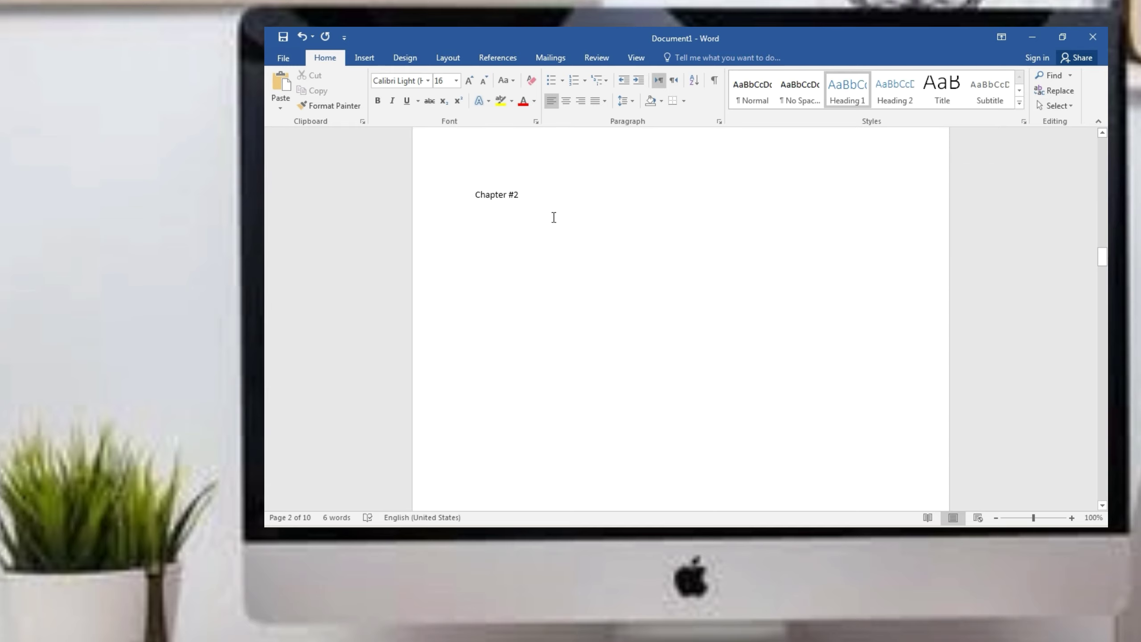
pyautogui.tripleClick(506, 199)
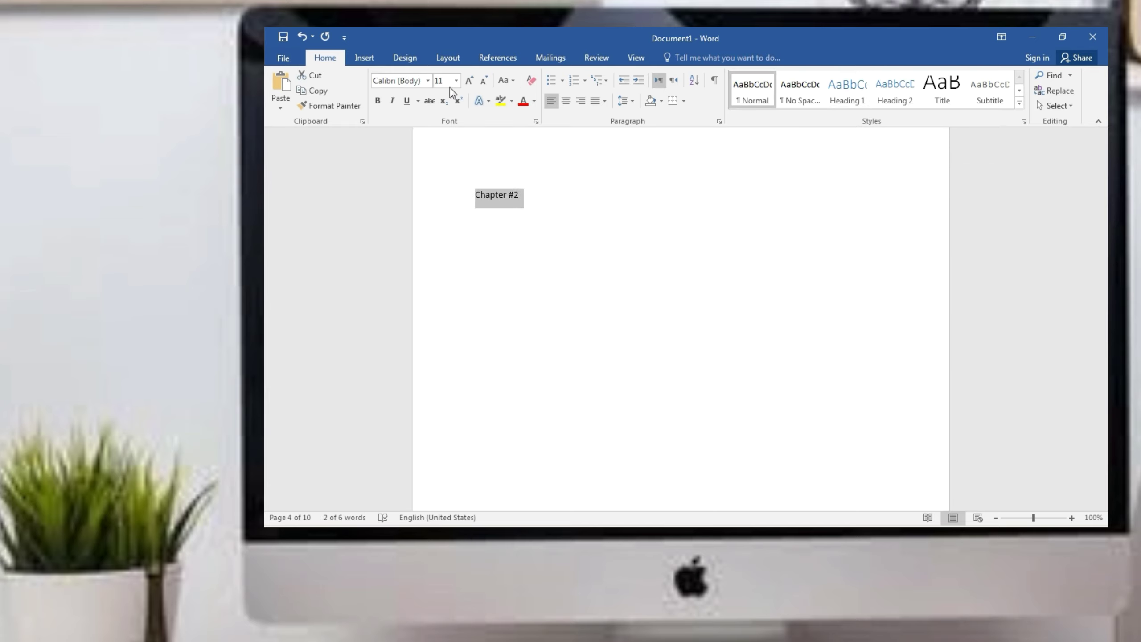
pyautogui.click(467, 81)
pyautogui.click(467, 81)
pyautogui.click(467, 81)
pyautogui.click(467, 81)
pyautogui.click(467, 81)
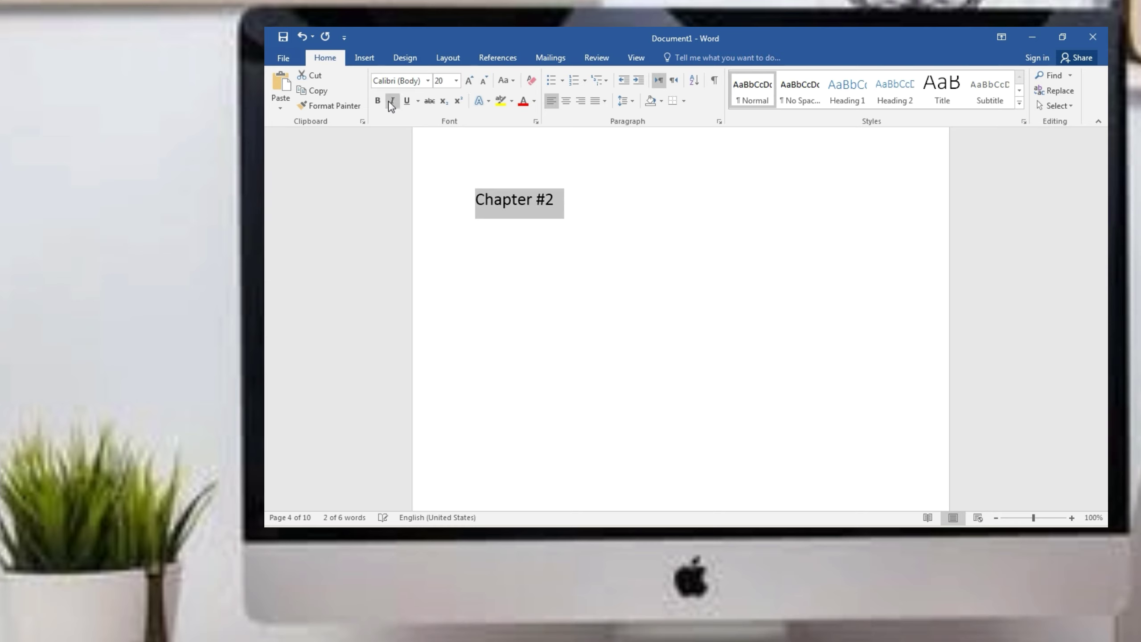
pyautogui.click(378, 100)
pyautogui.click(604, 217)
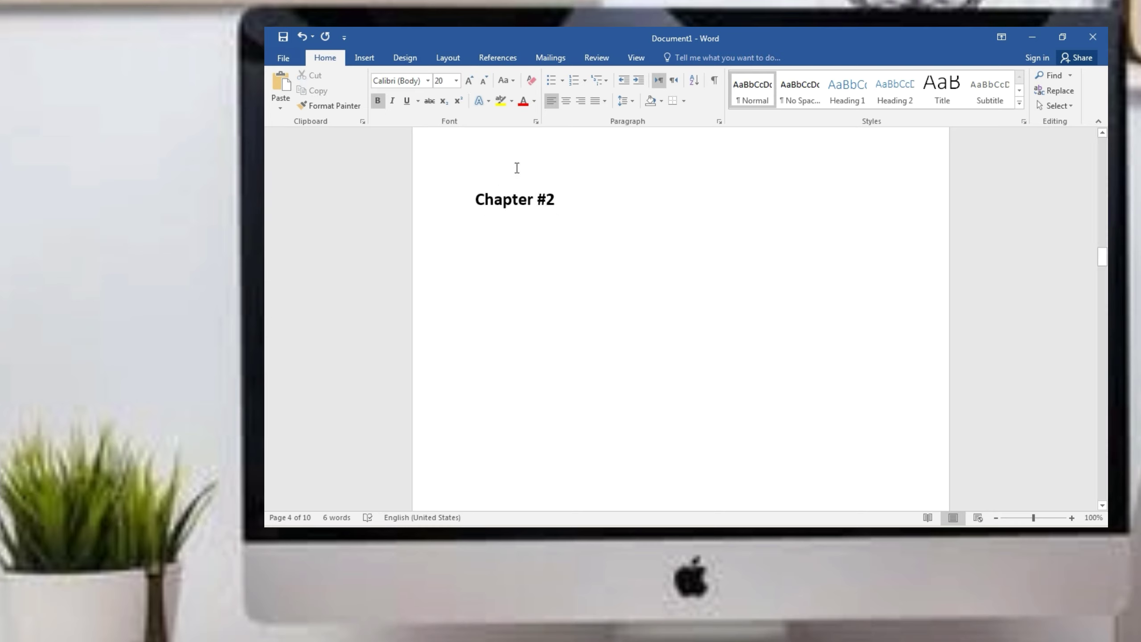
pyautogui.click(494, 56)
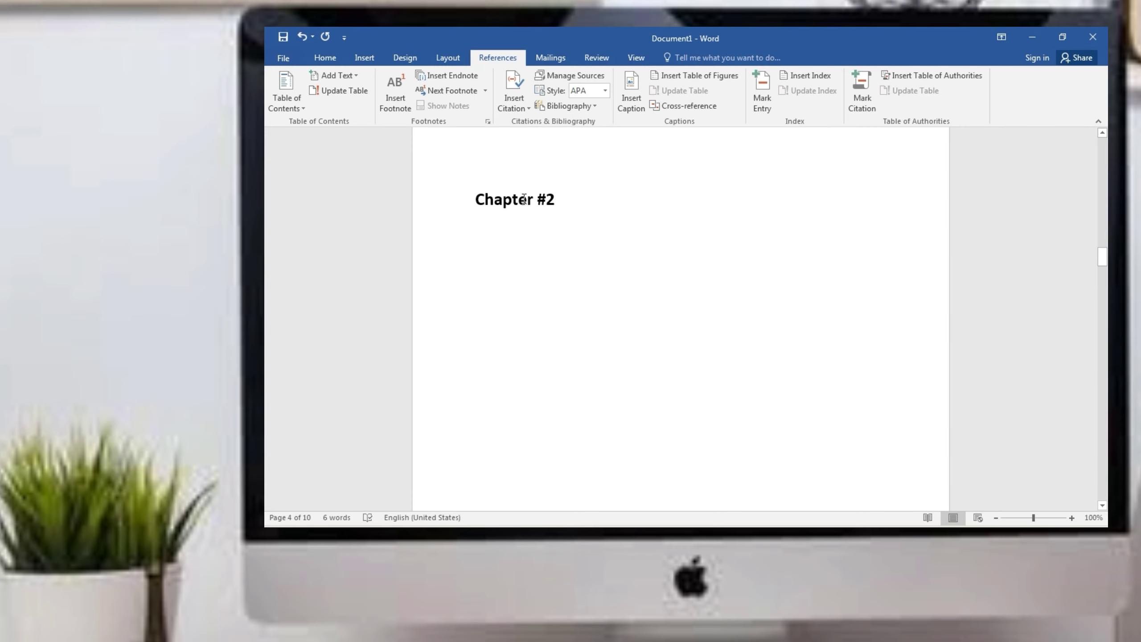
pyautogui.click(344, 89)
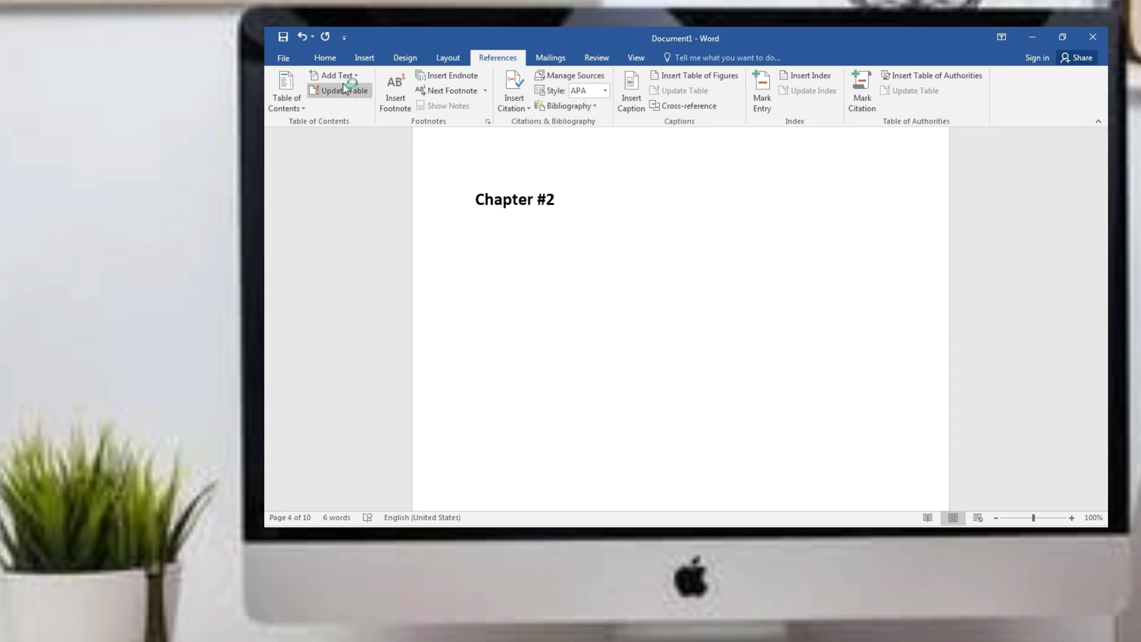
pyautogui.click(339, 78)
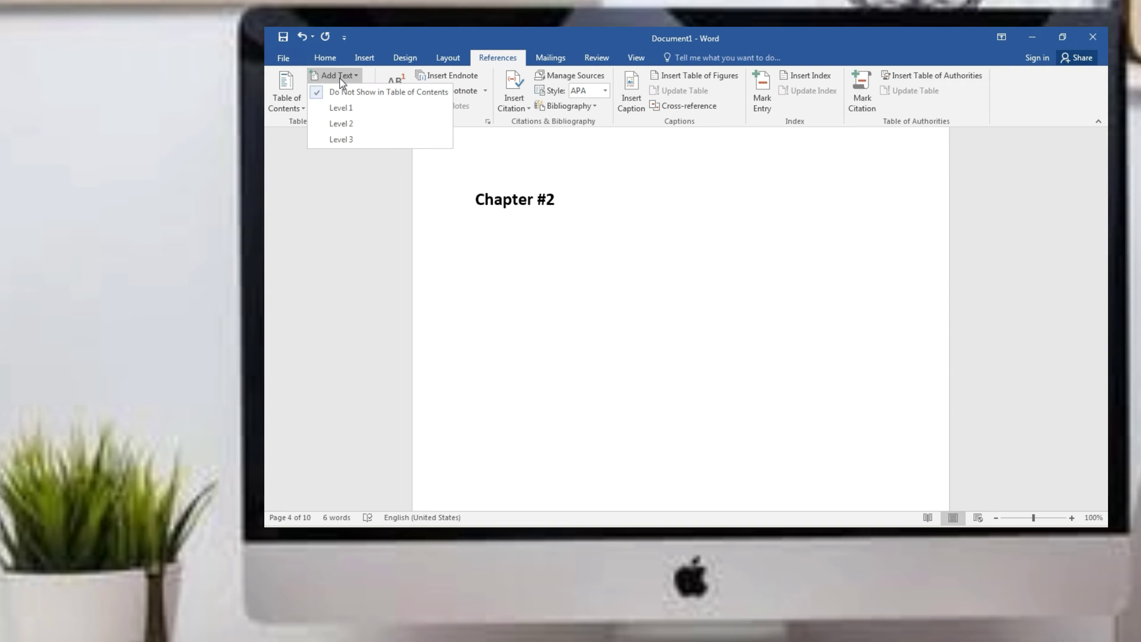
pyautogui.click(344, 109)
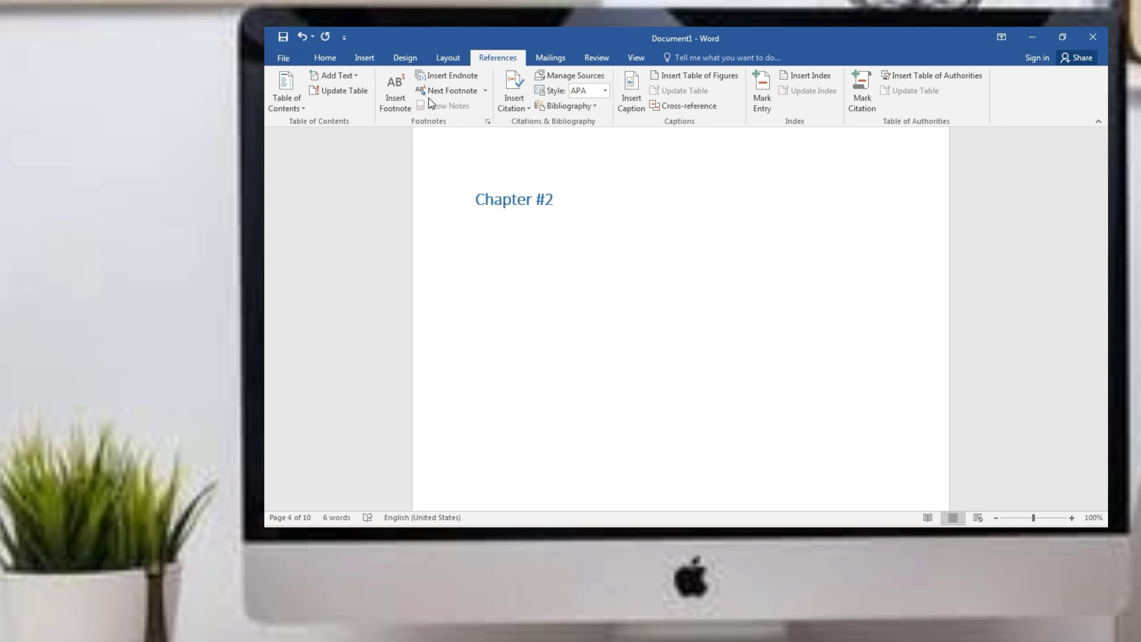
pyautogui.moveTo(515, 199)
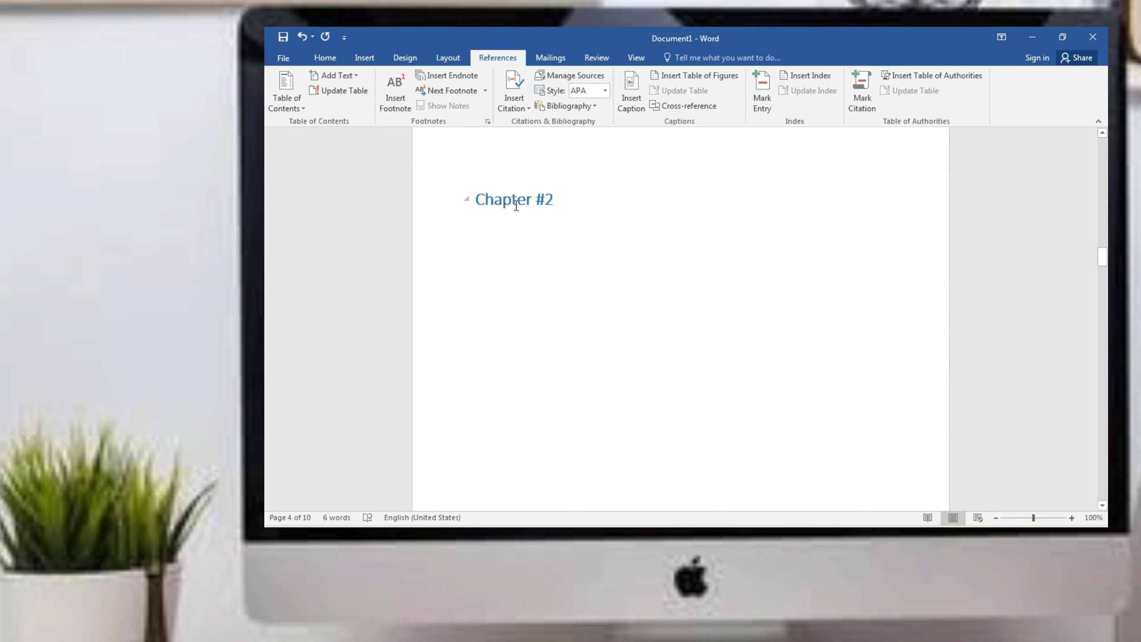
pyautogui.click(322, 59)
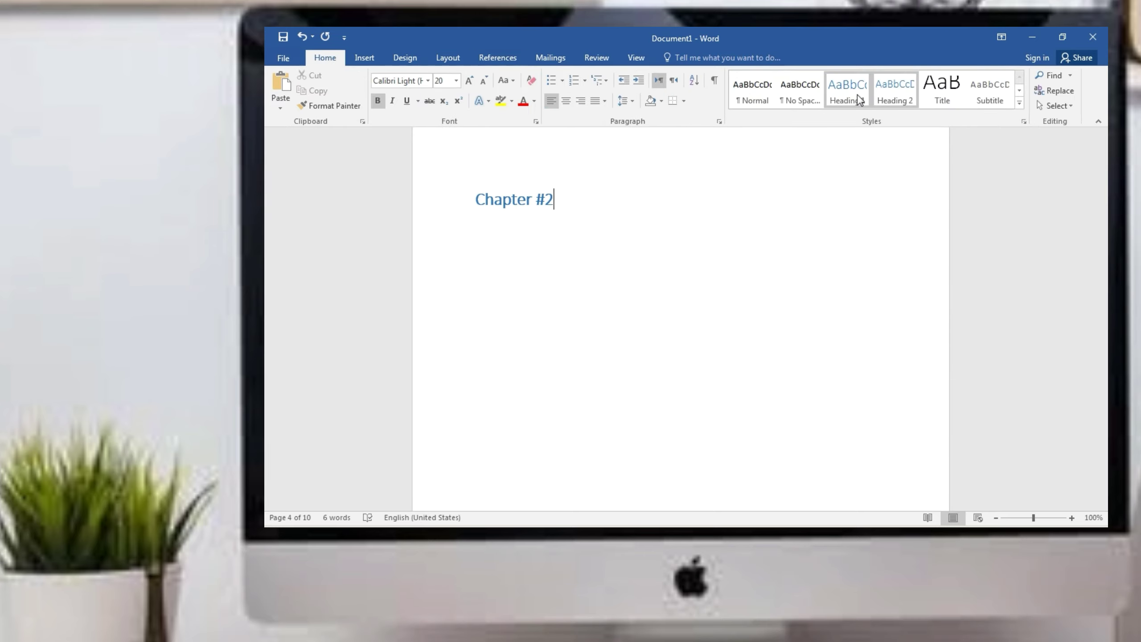
pyautogui.click(496, 62)
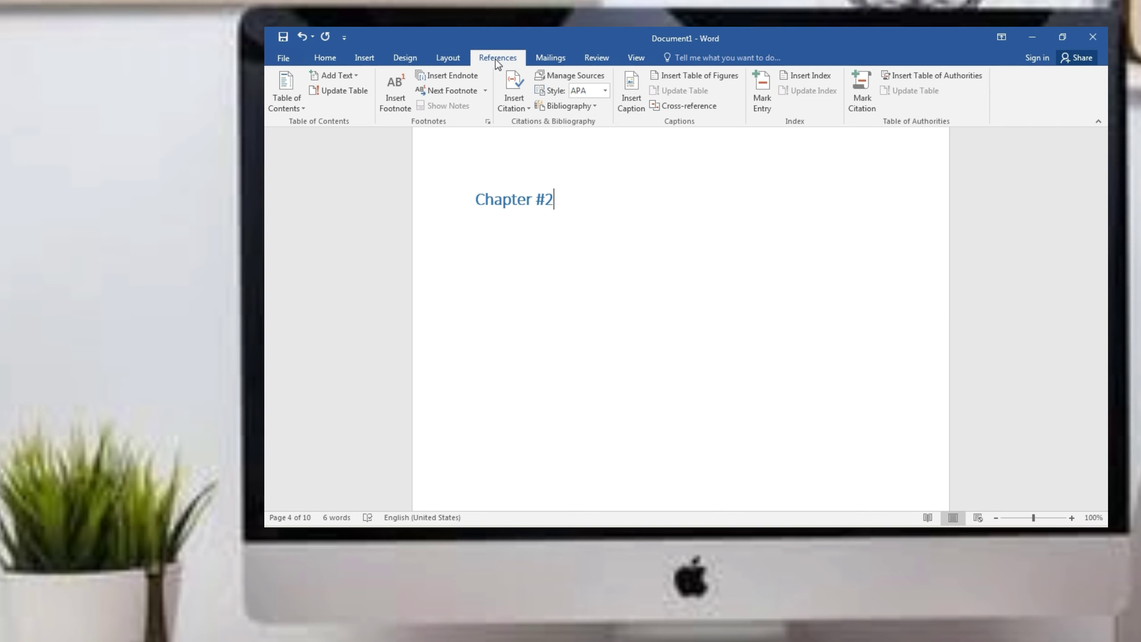
# Make Chapter #3 a 20 pt bold heading marked as a Level 1 contents entry
pyautogui.moveTo(1106, 264); pyautogui.dragTo(1103, 362)
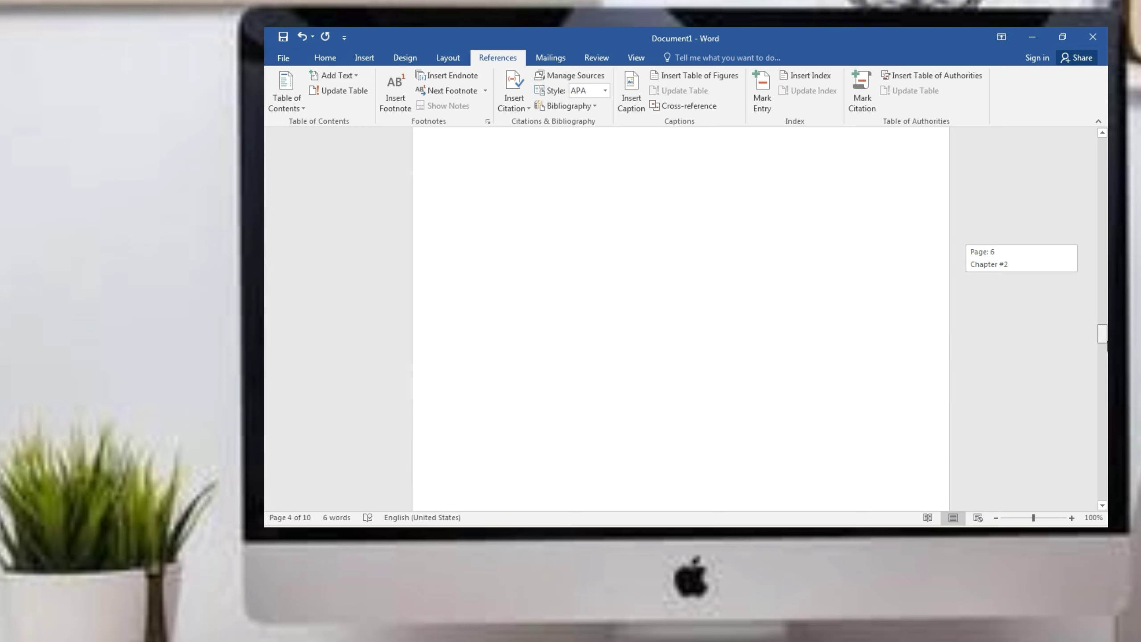
pyautogui.tripleClick(534, 264)
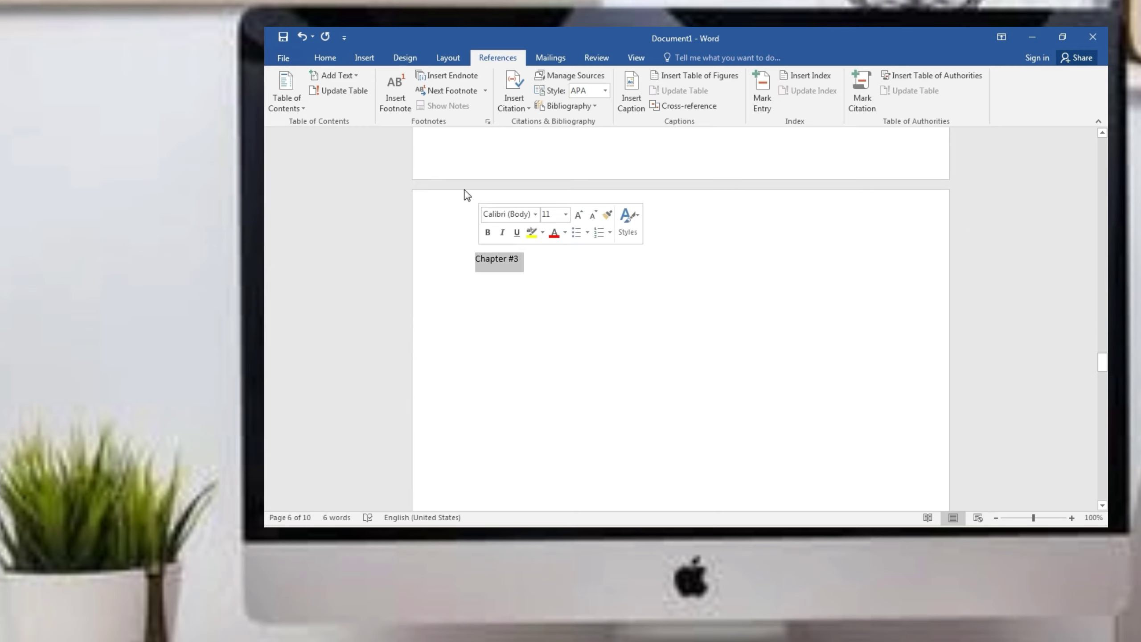
pyautogui.click(325, 57)
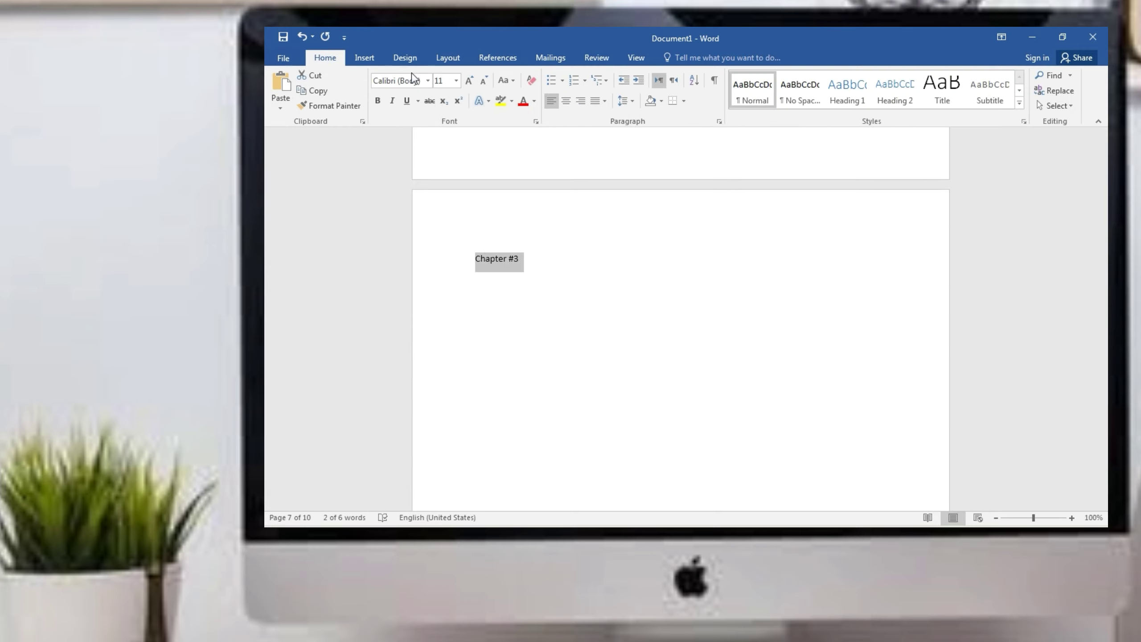
pyautogui.click(467, 81)
pyautogui.click(467, 81)
pyautogui.click(467, 82)
pyautogui.click(466, 81)
pyautogui.click(467, 82)
pyautogui.click(377, 101)
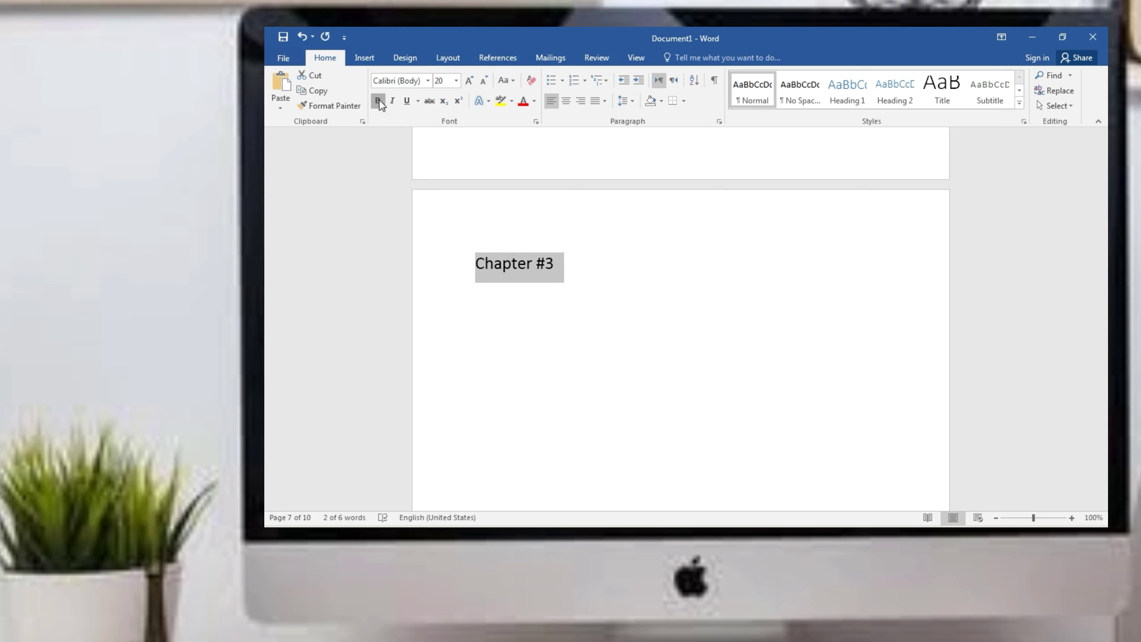
pyautogui.click(609, 263)
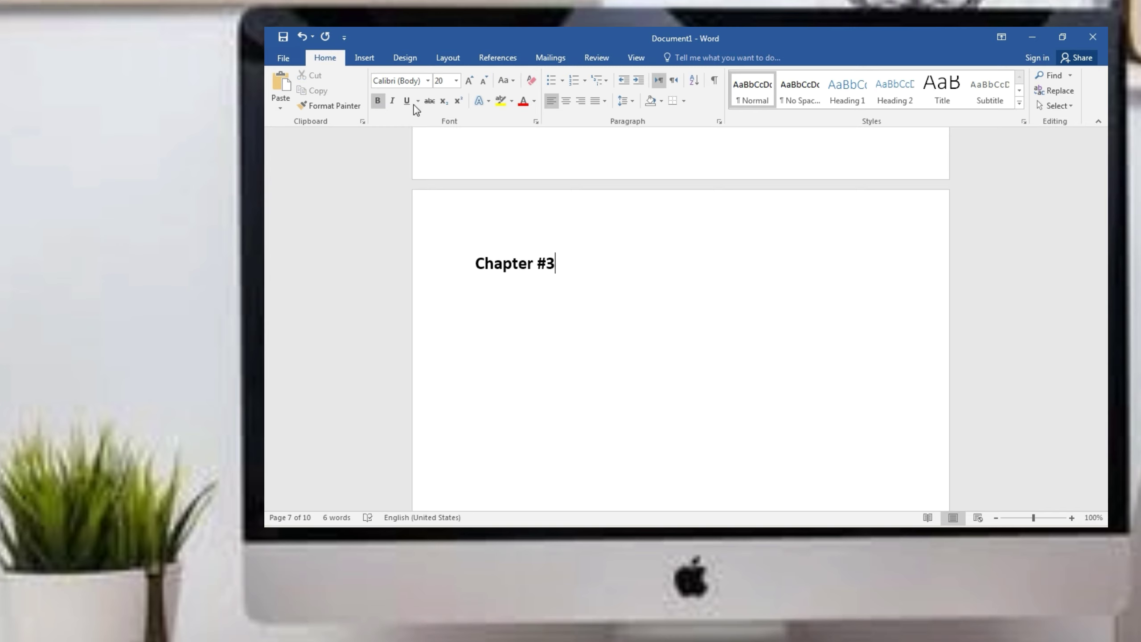
pyautogui.click(497, 57)
pyautogui.click(337, 76)
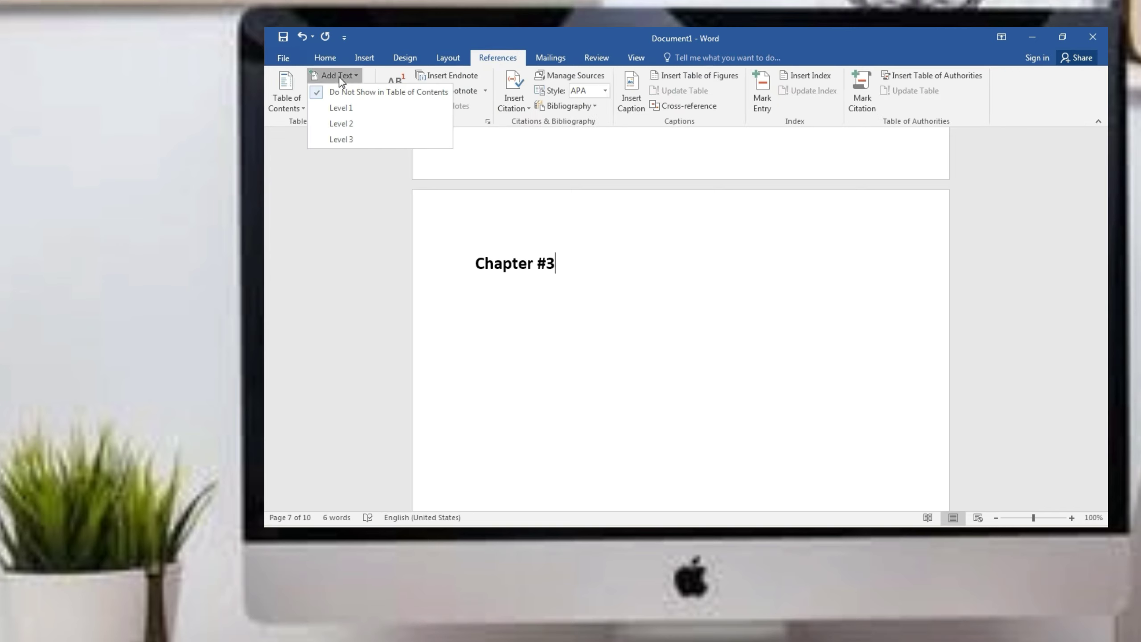
pyautogui.click(341, 108)
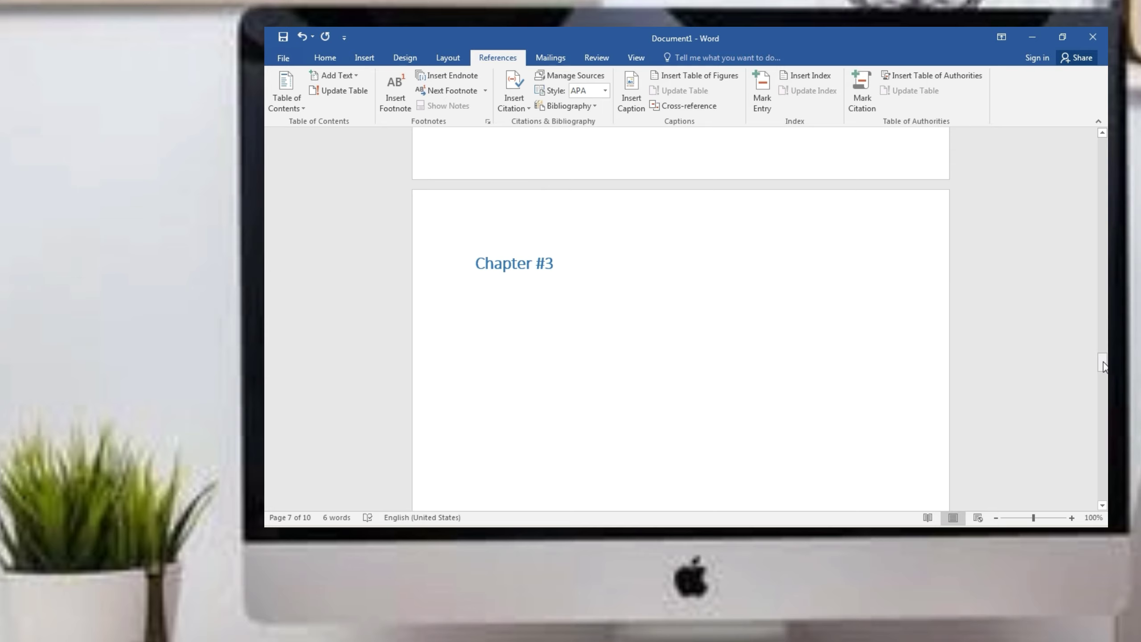
pyautogui.moveTo(1103, 367); pyautogui.dragTo(1103, 146)
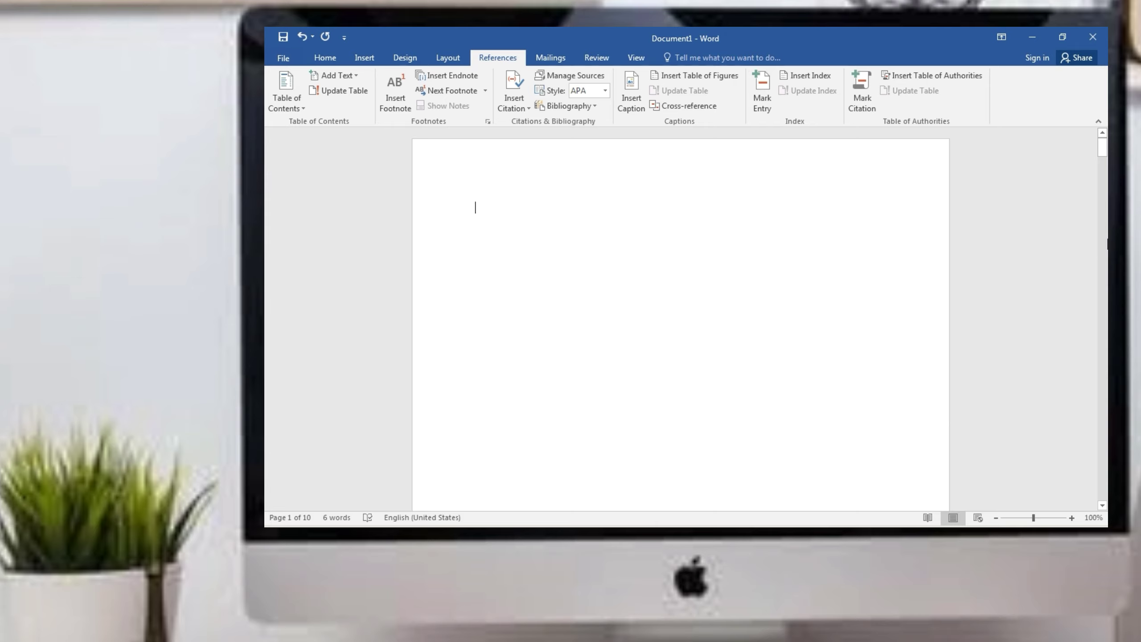
# Open the Table of Contents gallery on the blank first page
pyautogui.moveTo(1102, 146); pyautogui.dragTo(1102, 146)
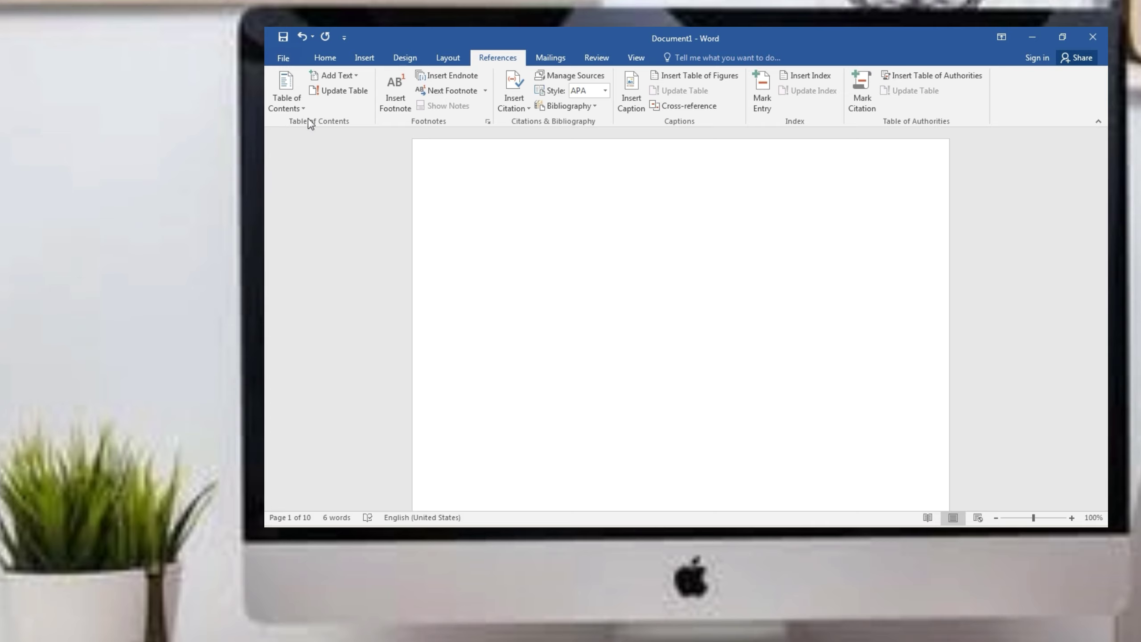
pyautogui.click(301, 108)
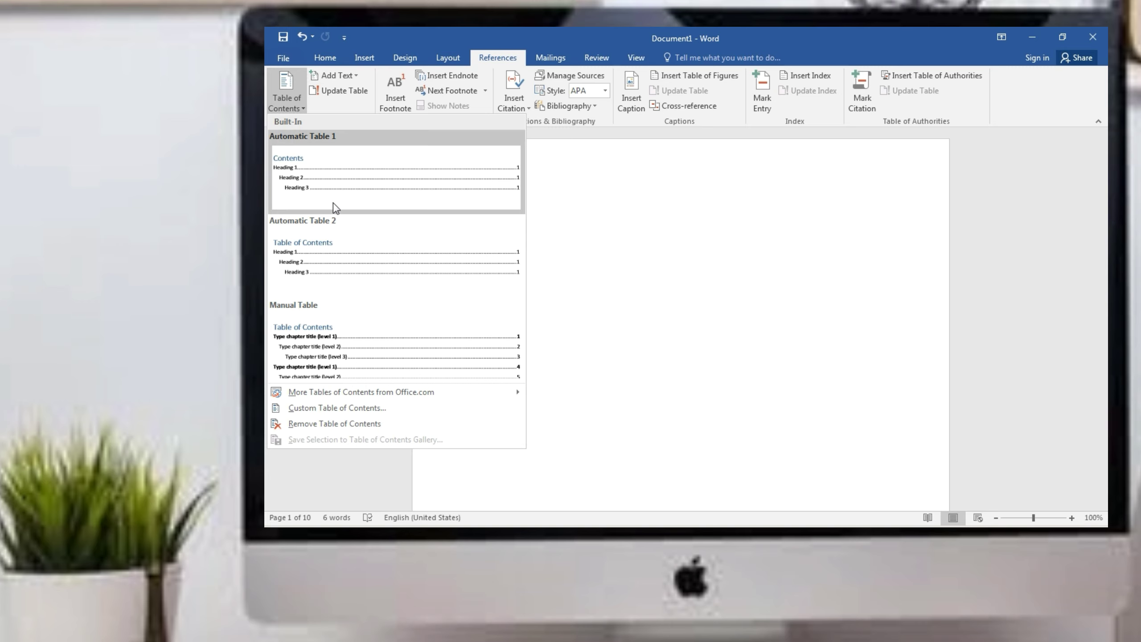
pyautogui.click(335, 235)
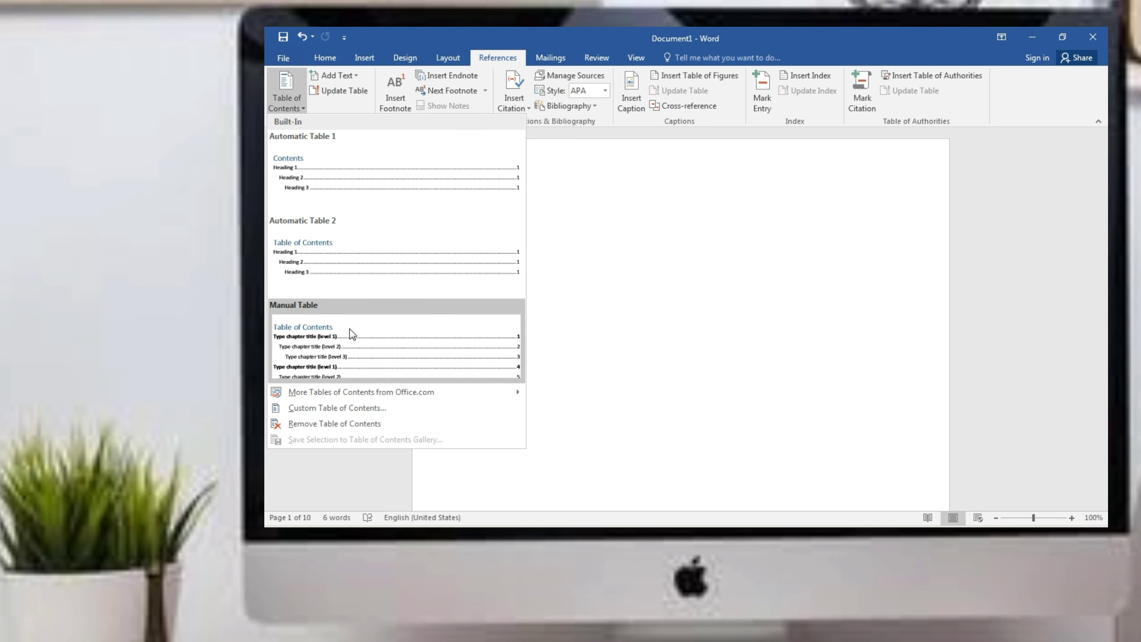
# Insert a custom Classic-format table of contents with dotted tab leaders on page 1
pyautogui.click(335, 409)
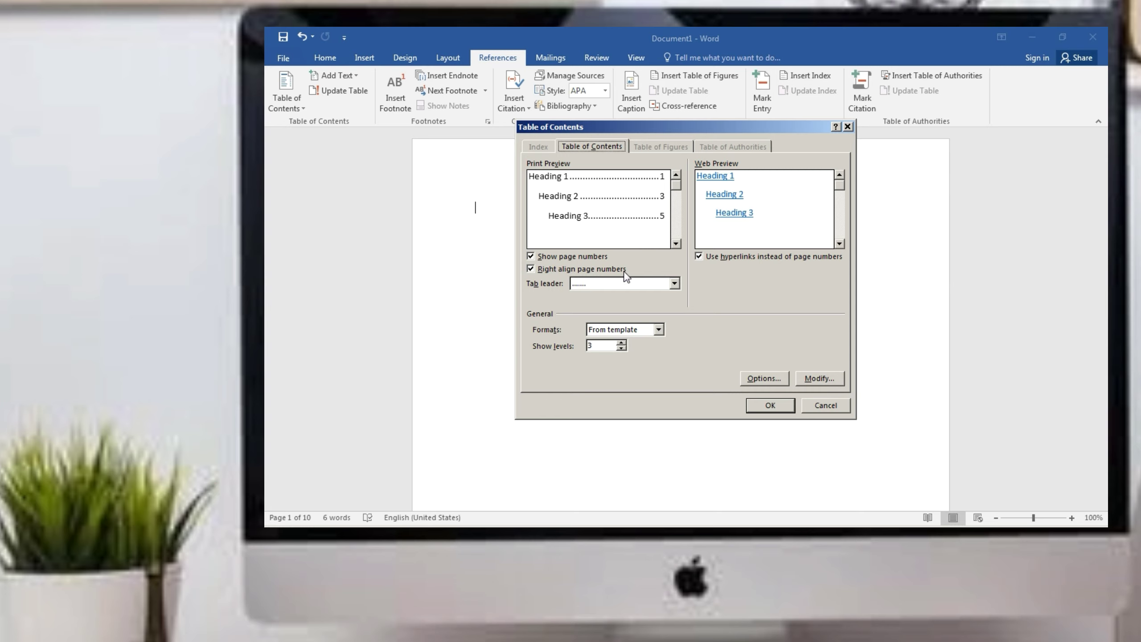
pyautogui.click(675, 284)
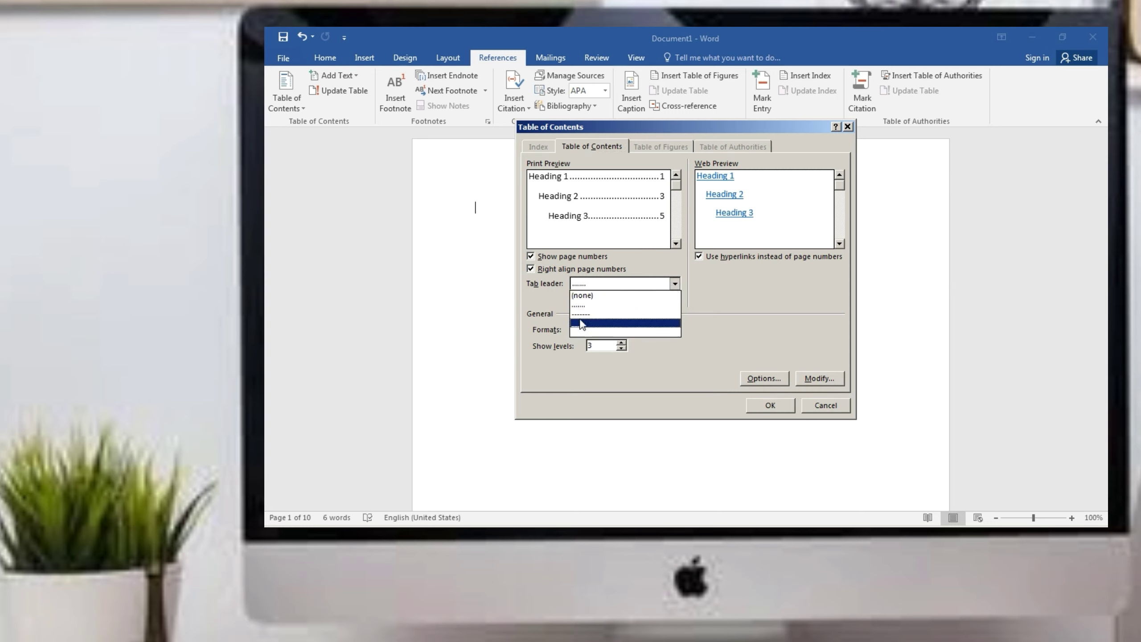
pyautogui.click(584, 320)
pyautogui.click(663, 288)
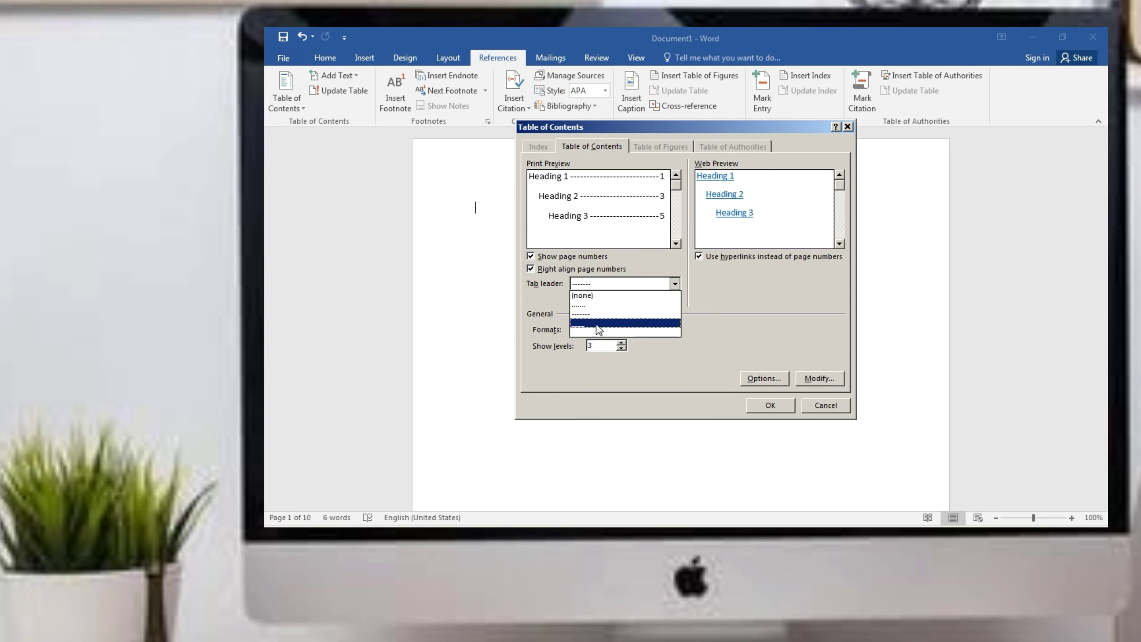
pyautogui.click(597, 331)
pyautogui.click(674, 283)
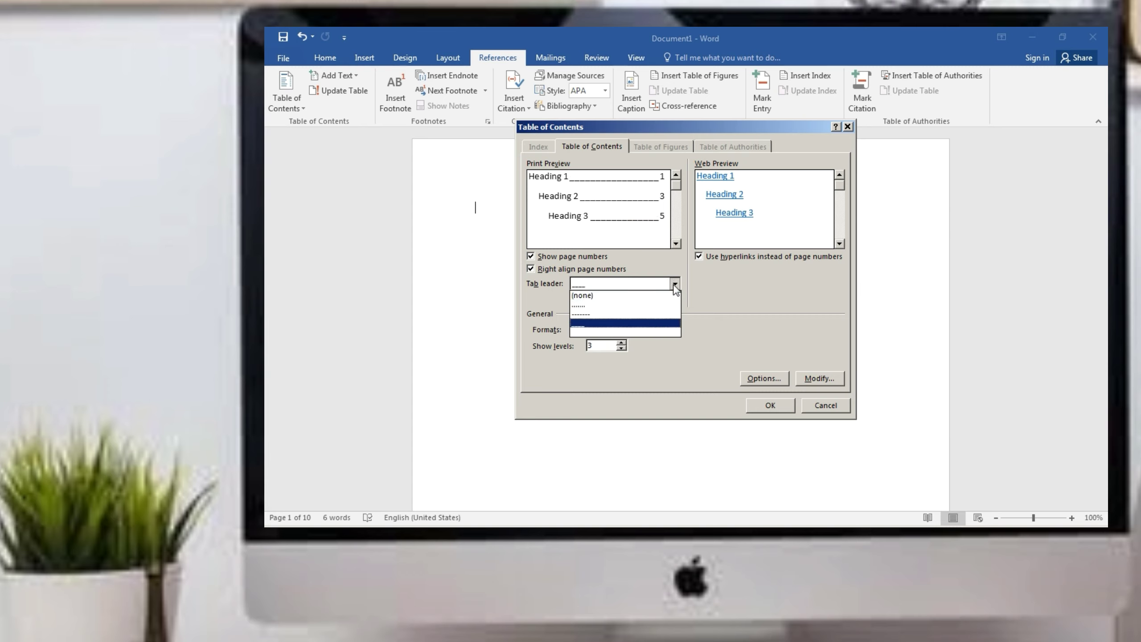
pyautogui.click(592, 307)
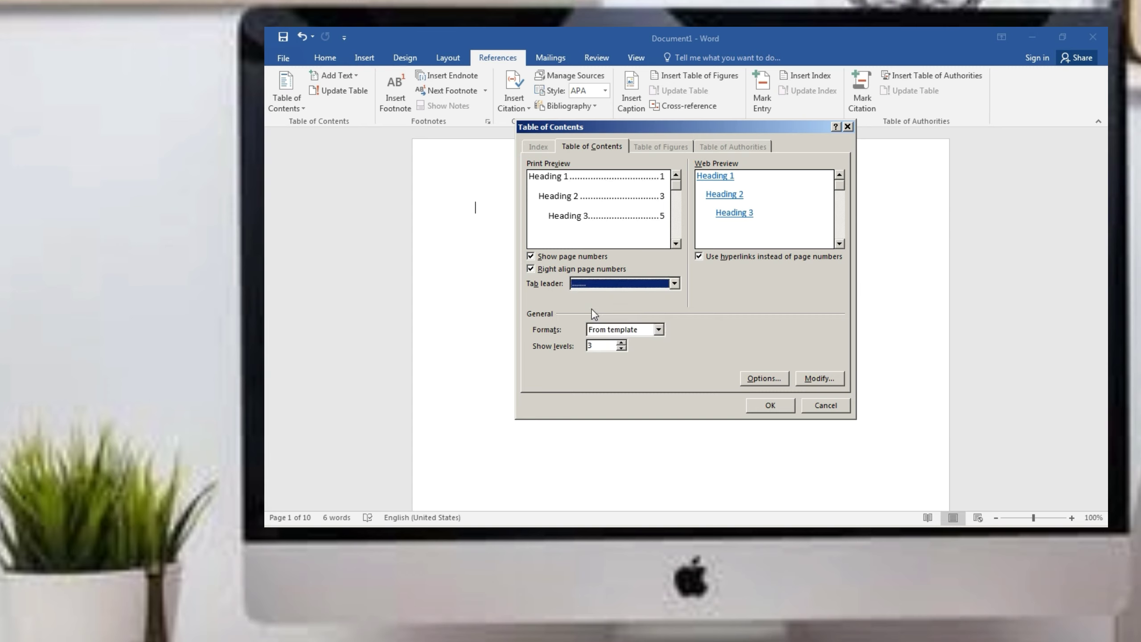
pyautogui.click(659, 330)
pyautogui.click(618, 350)
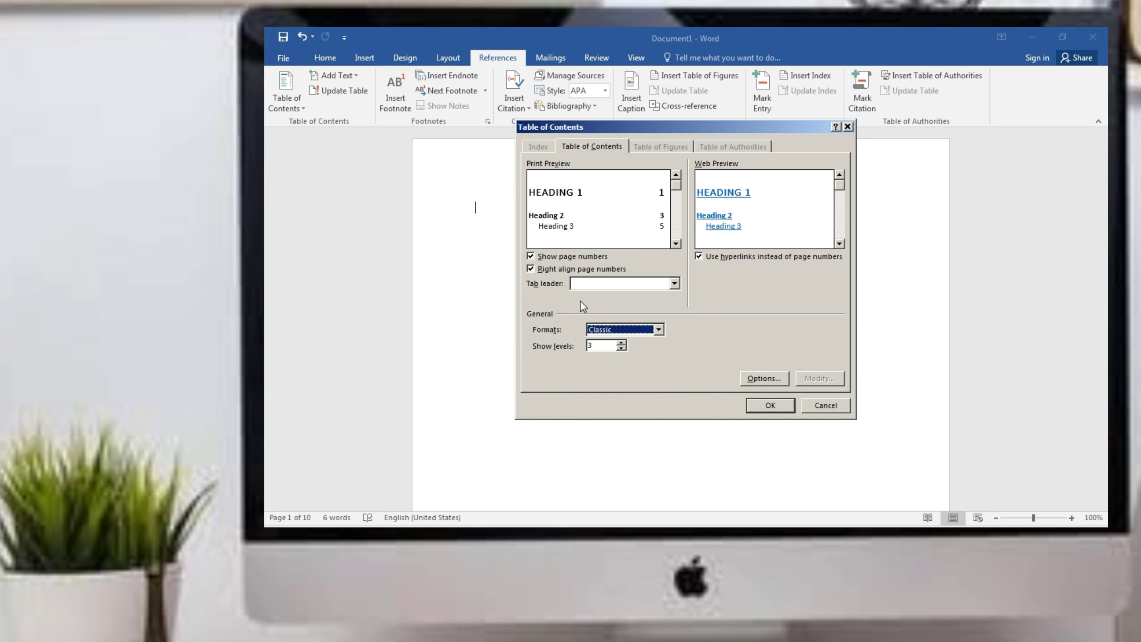
pyautogui.click(673, 283)
pyautogui.click(592, 315)
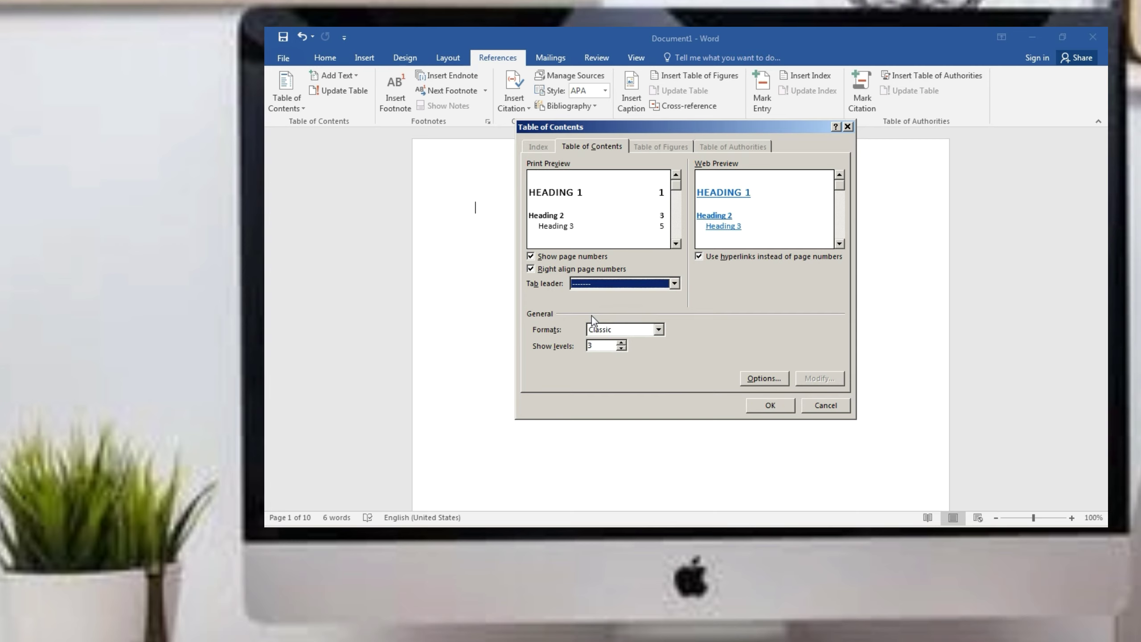
pyautogui.click(674, 282)
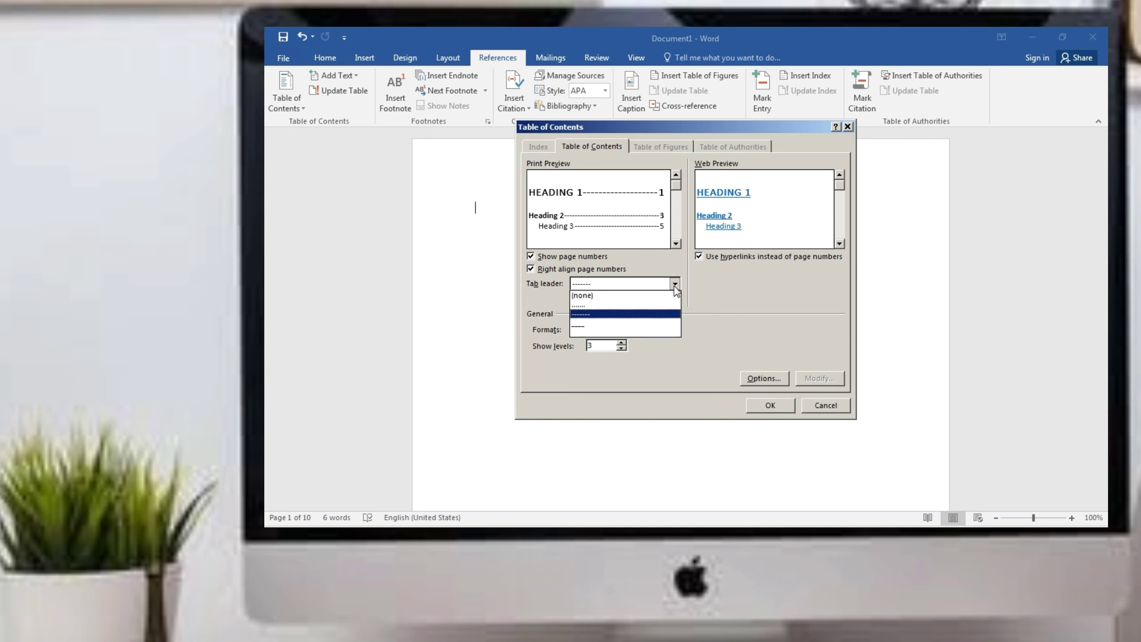
pyautogui.click(602, 307)
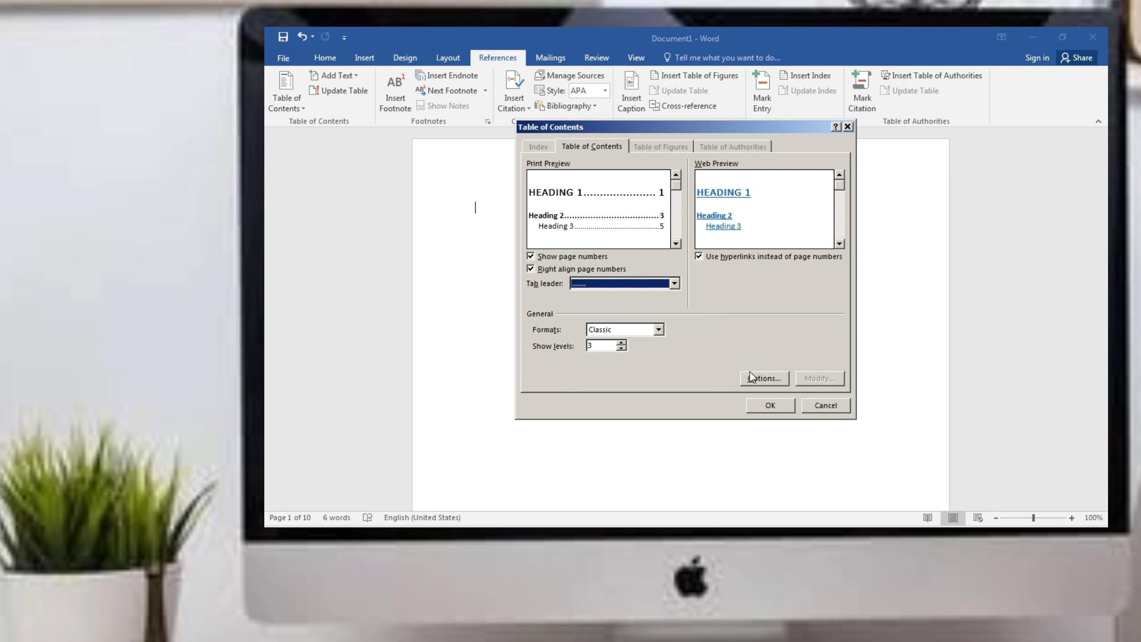
pyautogui.click(766, 404)
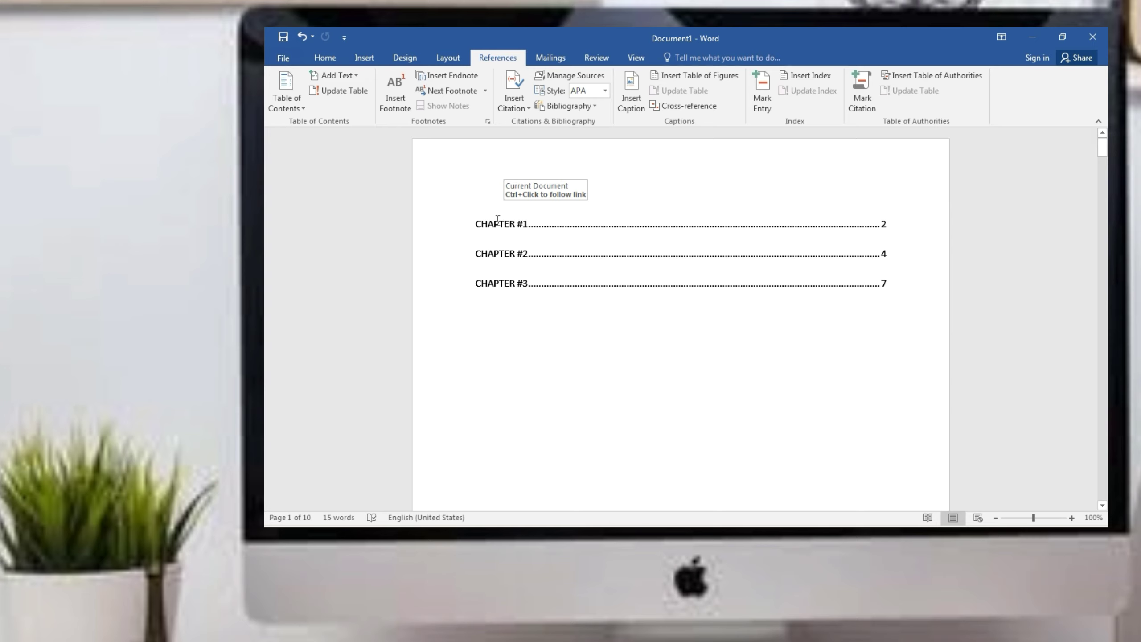
# Add a 'TABLE OF CONTENTS' title line above the chapter entries and select it
pyautogui.click(602, 200)
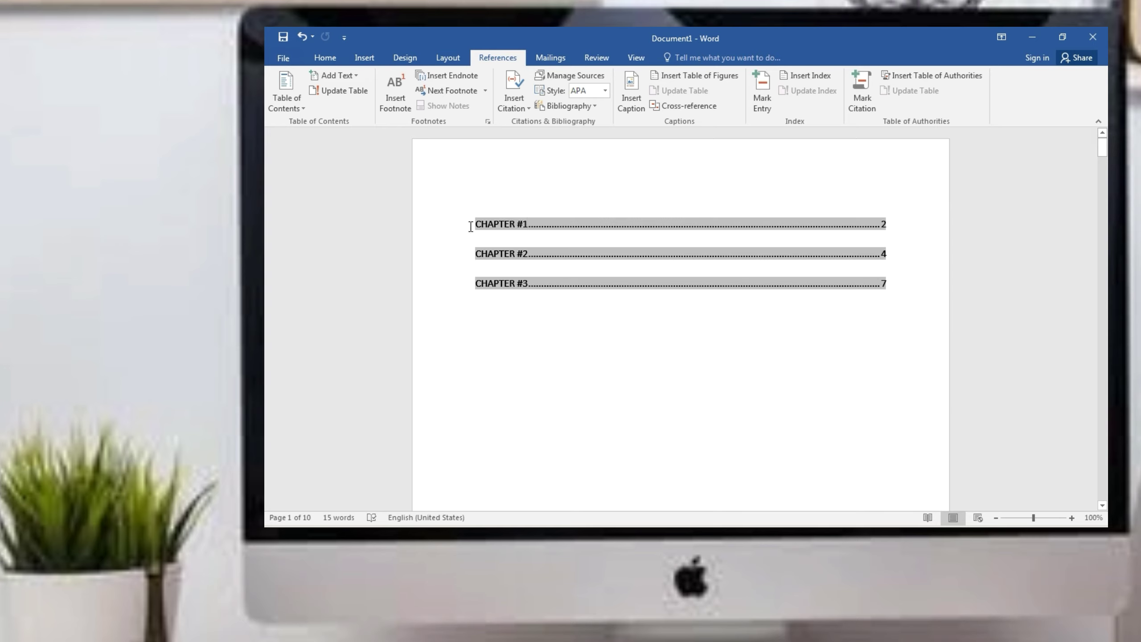
pyautogui.press('Return')
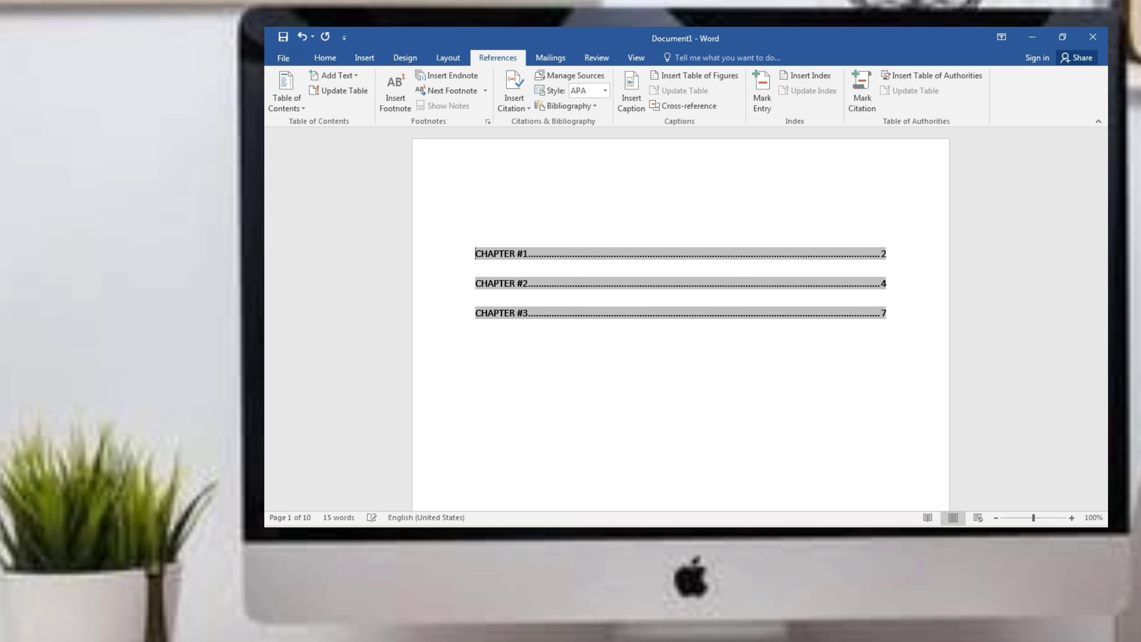
pyautogui.click(570, 225)
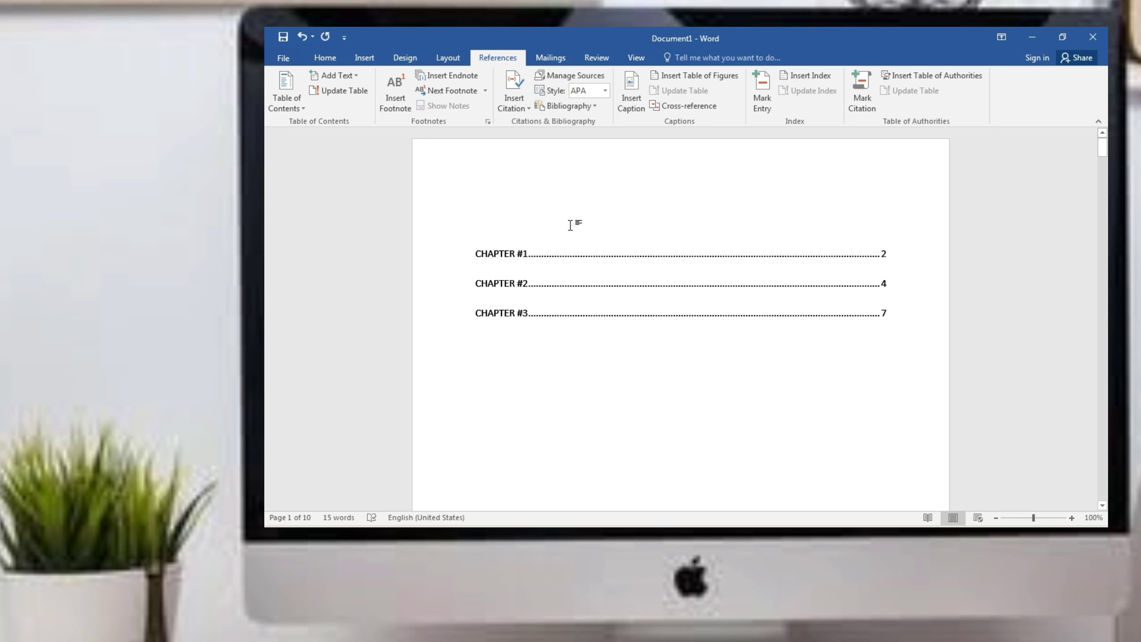
pyautogui.write('TABLE ')
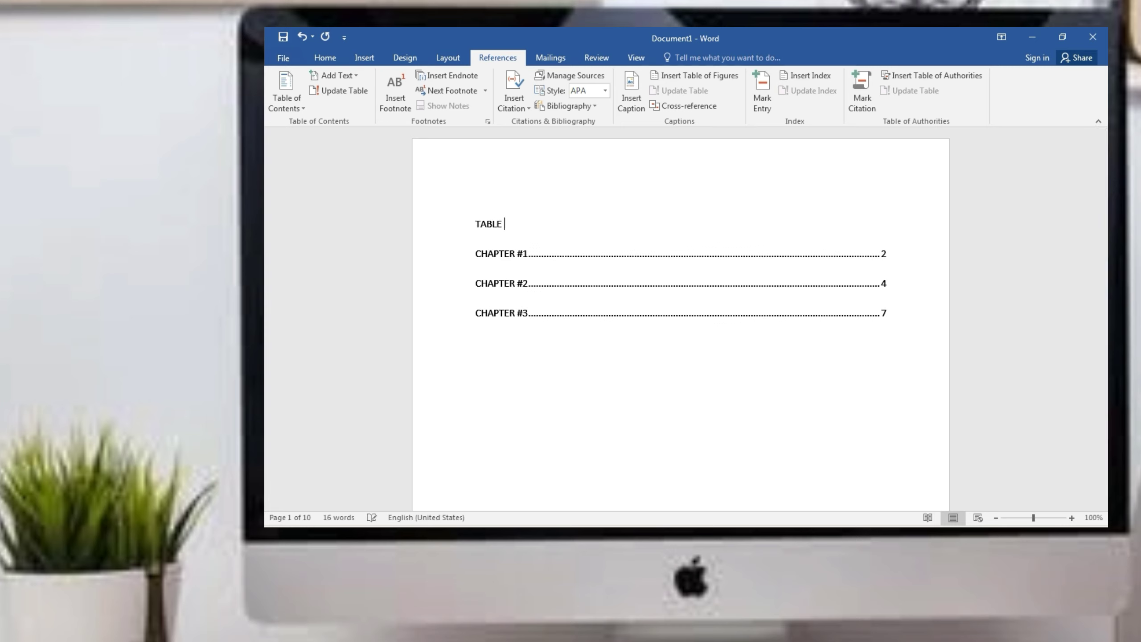
pyautogui.write('OF C')
pyautogui.write('ONTENTS')
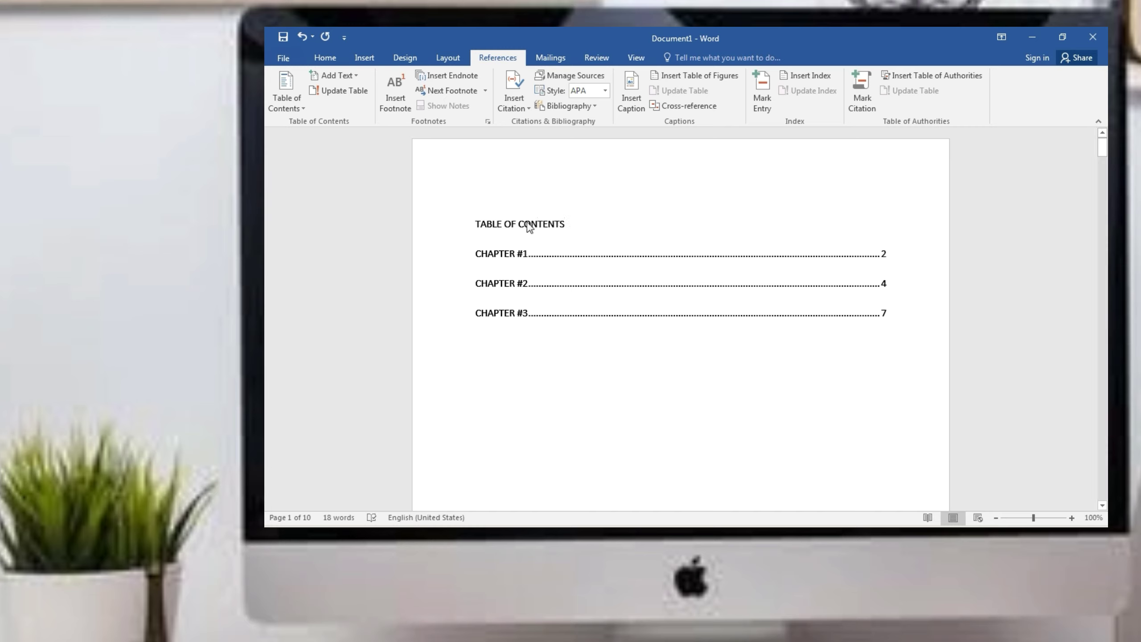
pyautogui.moveTo(565, 224); pyautogui.dragTo(475, 223)
# Centre the TABLE OF CONTENTS title and enlarge it to 26 pt
pyautogui.click(326, 57)
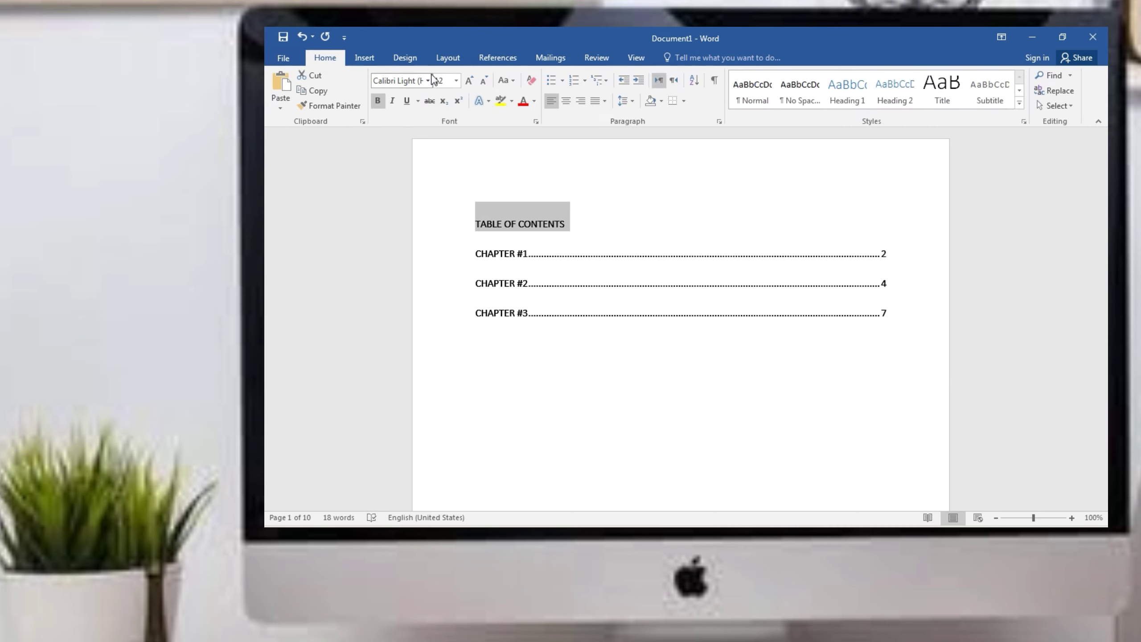
pyautogui.click(467, 81)
pyautogui.click(468, 82)
pyautogui.click(468, 81)
pyautogui.click(468, 81)
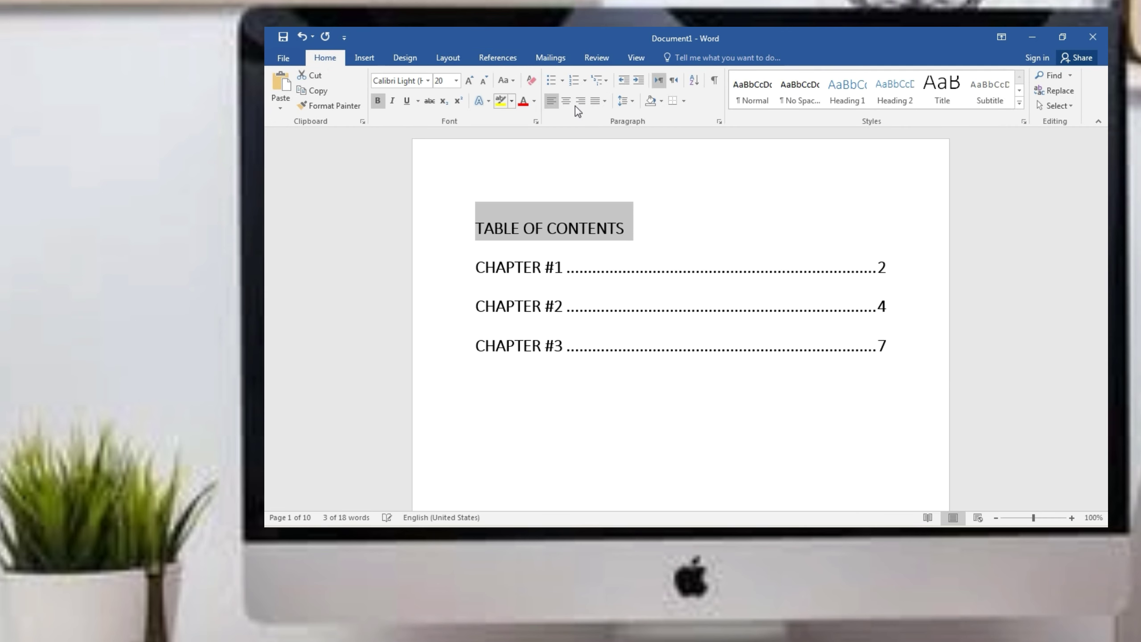
pyautogui.click(567, 102)
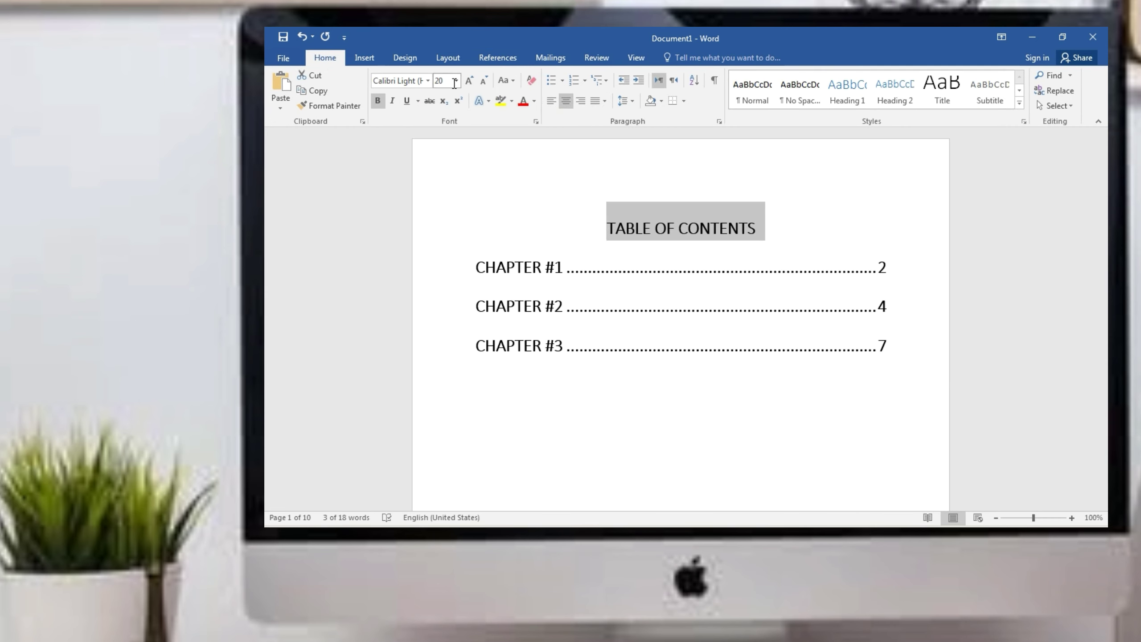
pyautogui.click(468, 81)
pyautogui.click(468, 81)
pyautogui.click(468, 82)
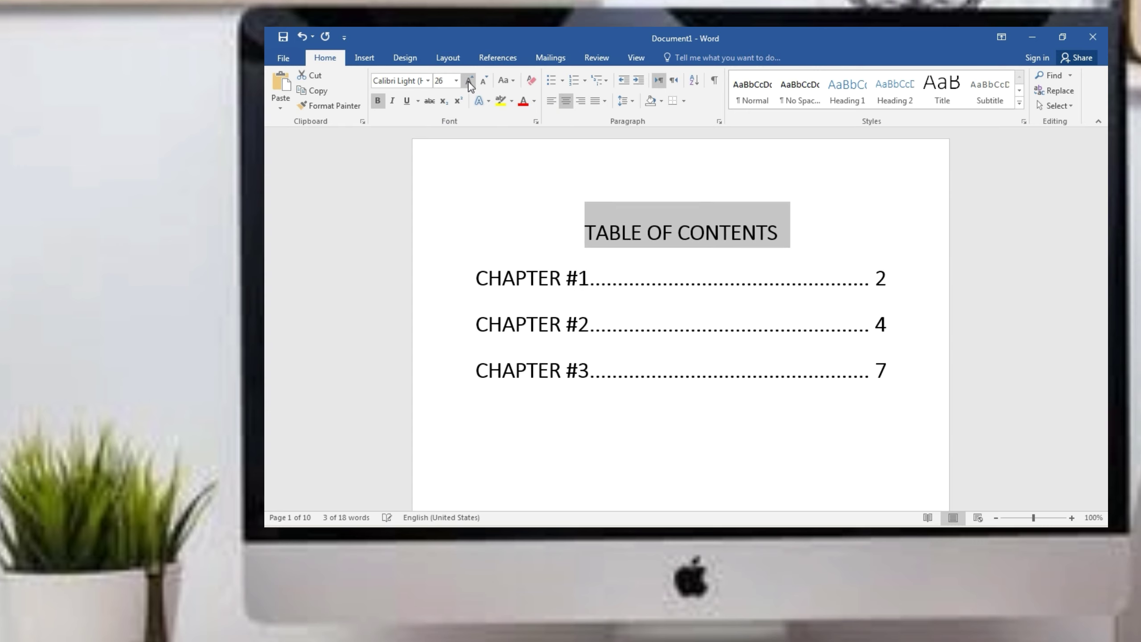
pyautogui.click(716, 449)
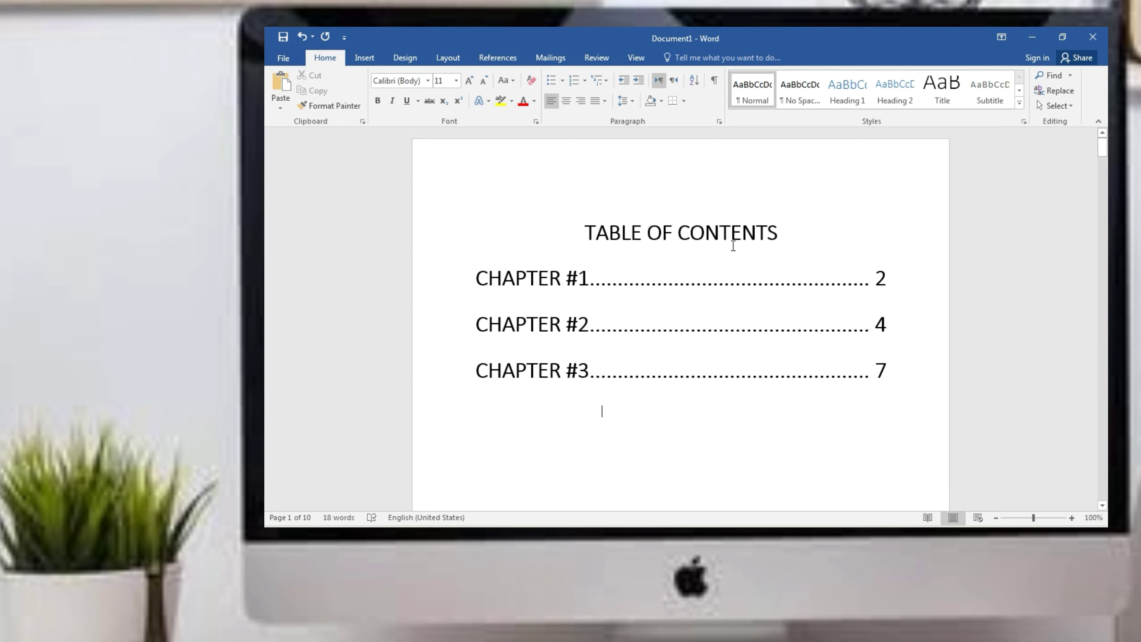
# Shrink the font of the three chapter entries beneath the title
pyautogui.moveTo(889, 377); pyautogui.dragTo(476, 274)
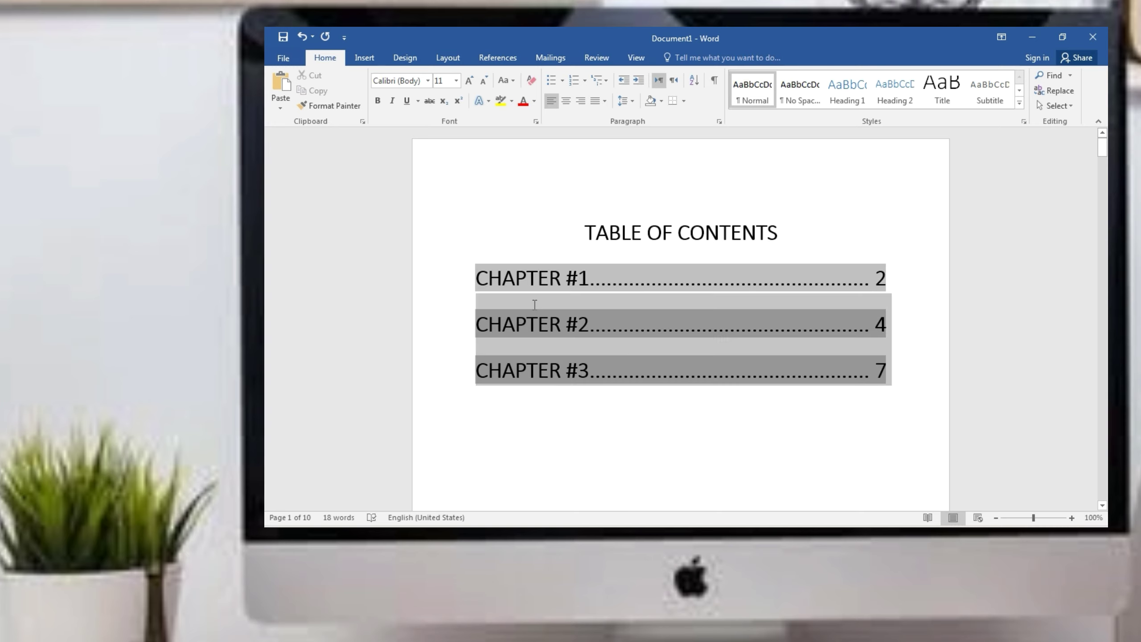
pyautogui.click(483, 81)
pyautogui.click(482, 81)
pyautogui.click(483, 81)
pyautogui.click(483, 82)
pyautogui.click(483, 81)
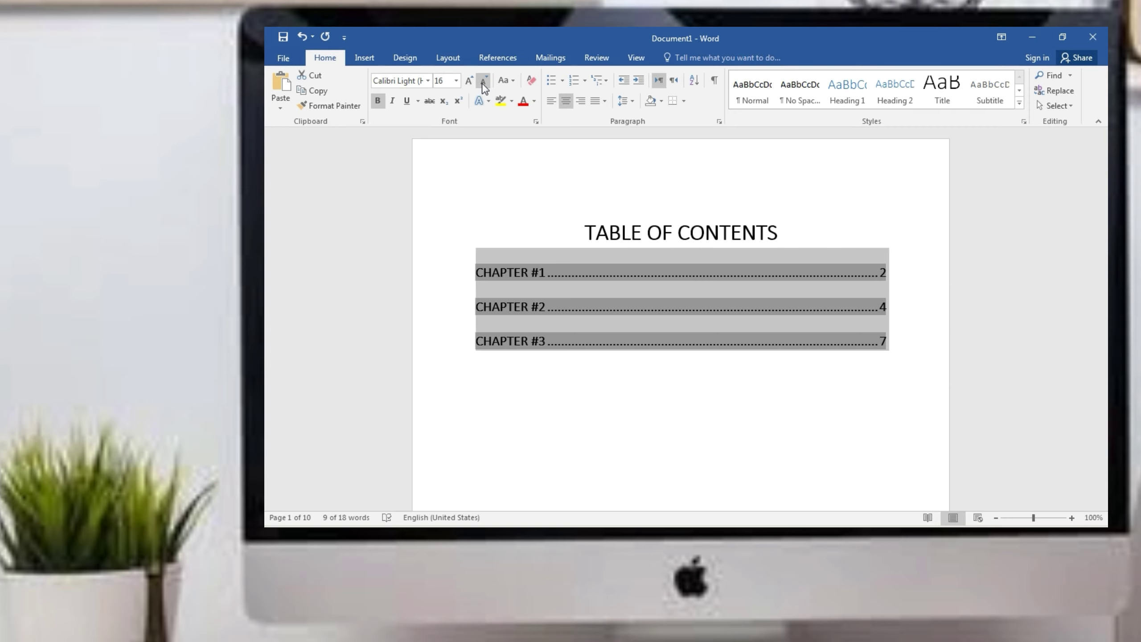
pyautogui.click(482, 81)
pyautogui.click(815, 232)
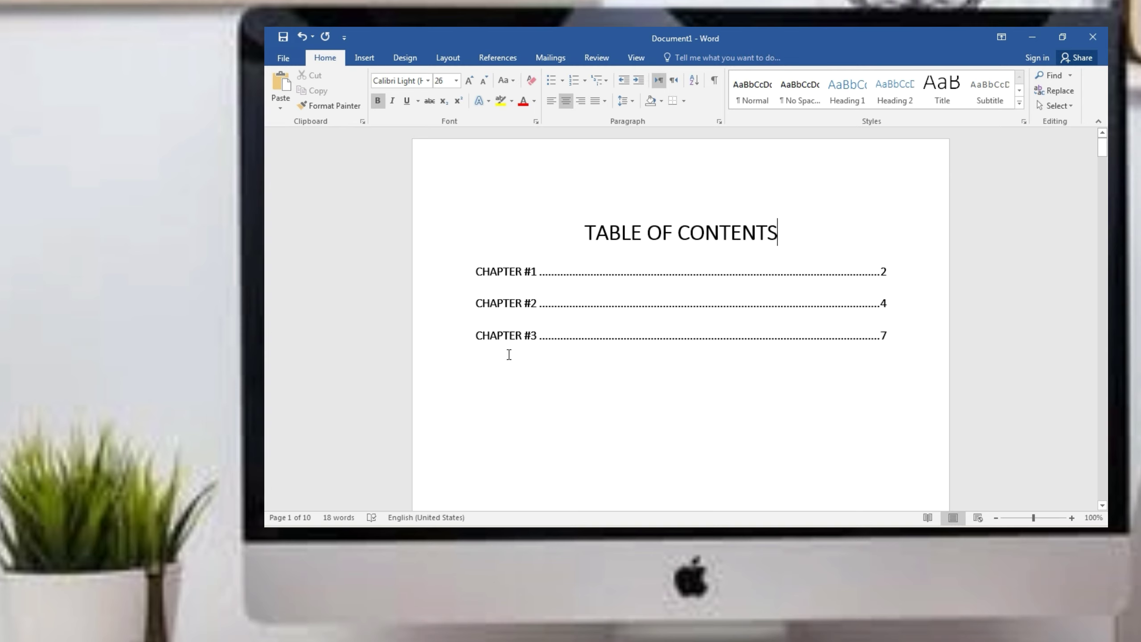
pyautogui.click(494, 58)
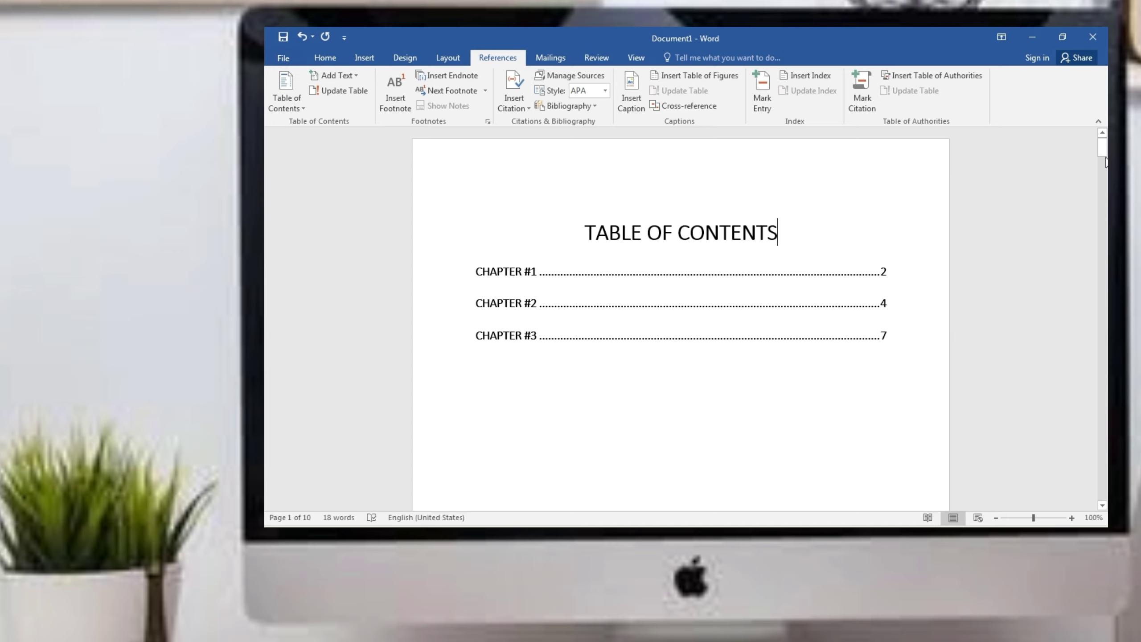
# Type 'Introduction of computer' on a new line below Chapter #1 on page 2
pyautogui.moveTo(1104, 155); pyautogui.dragTo(1104, 191)
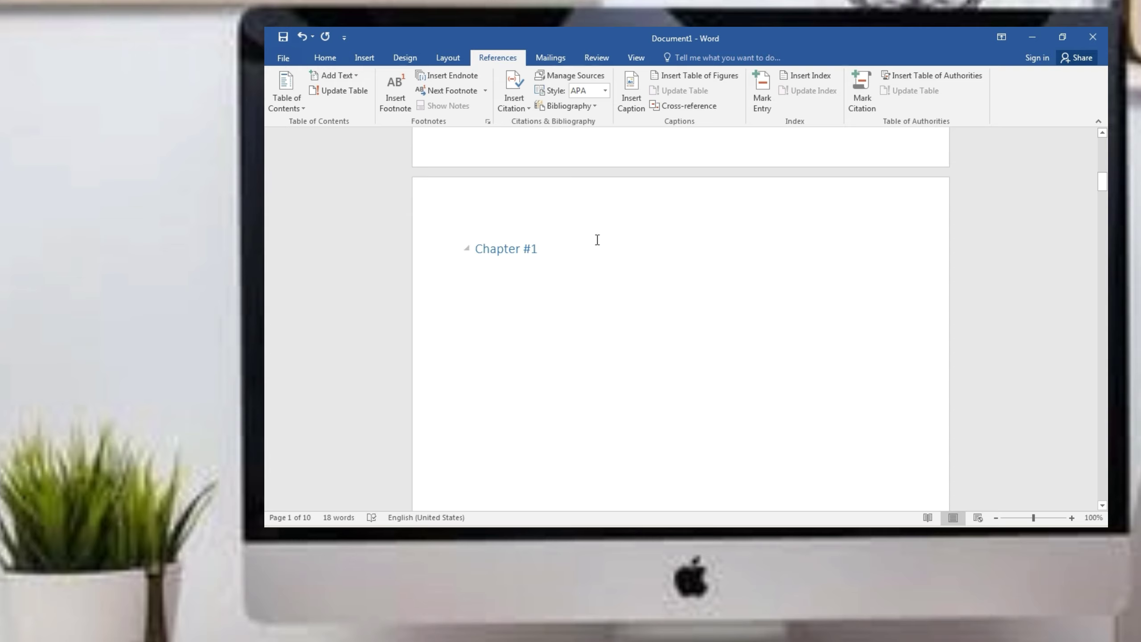
pyautogui.click(597, 239)
pyautogui.press('Return')
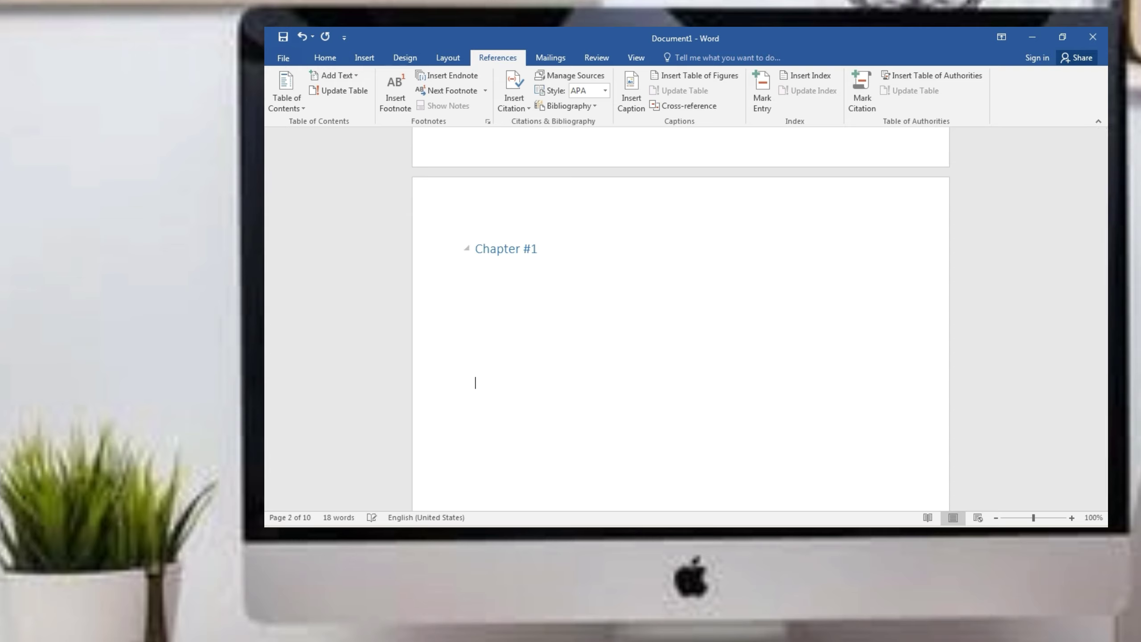
pyautogui.write('I')
pyautogui.write('ntro')
pyautogui.write('duction of c')
pyautogui.write('ompu')
pyautogui.write('ter')
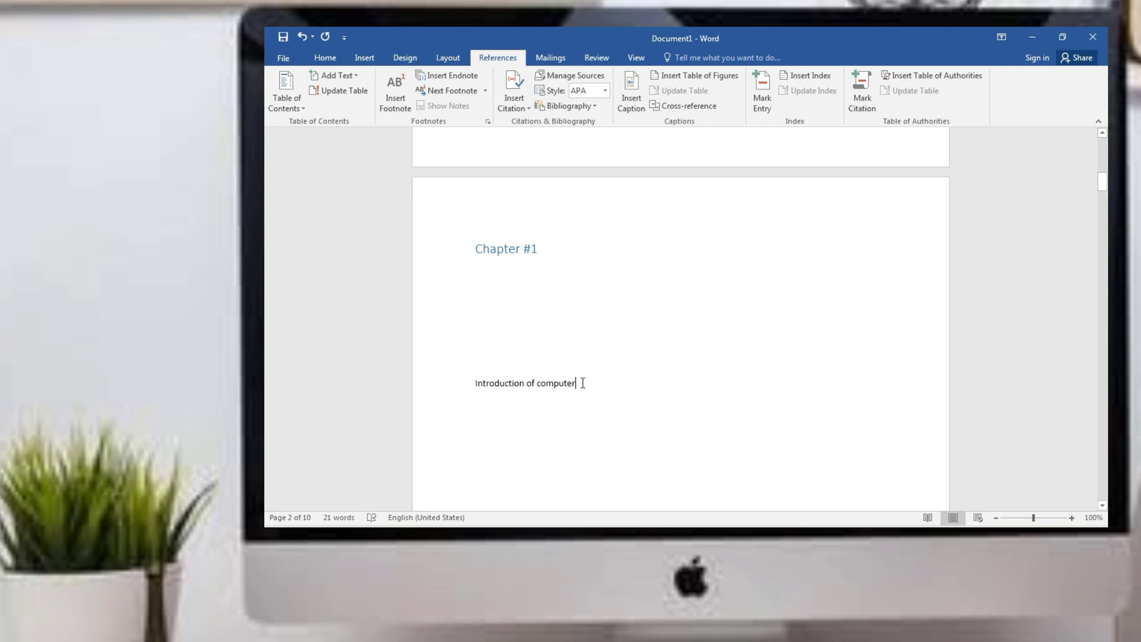
pyautogui.click(554, 383)
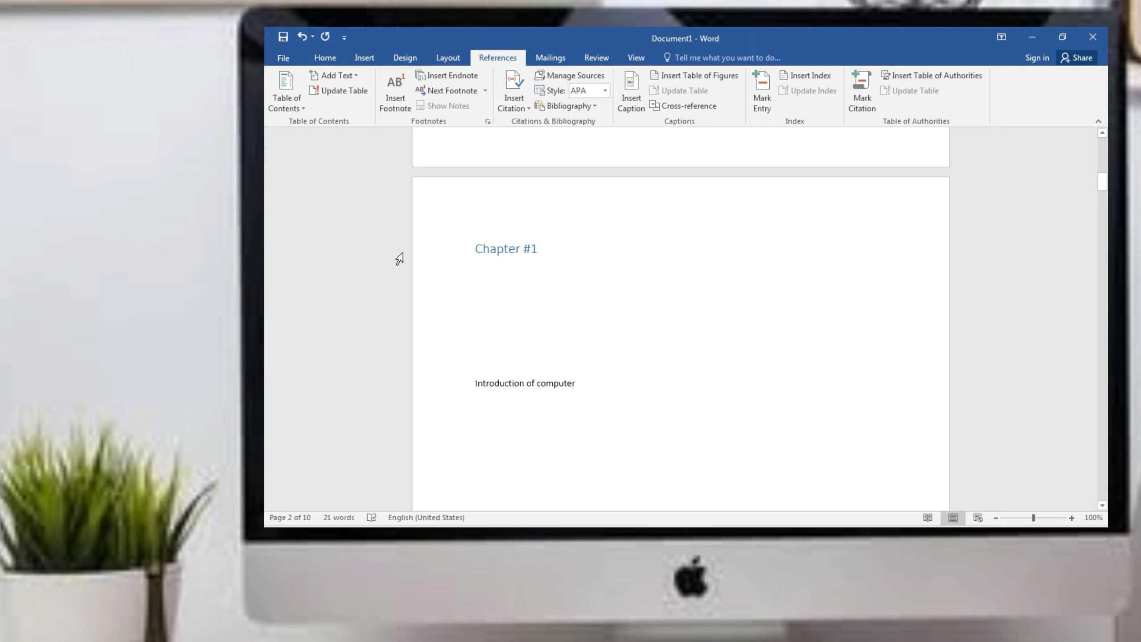
pyautogui.click(335, 81)
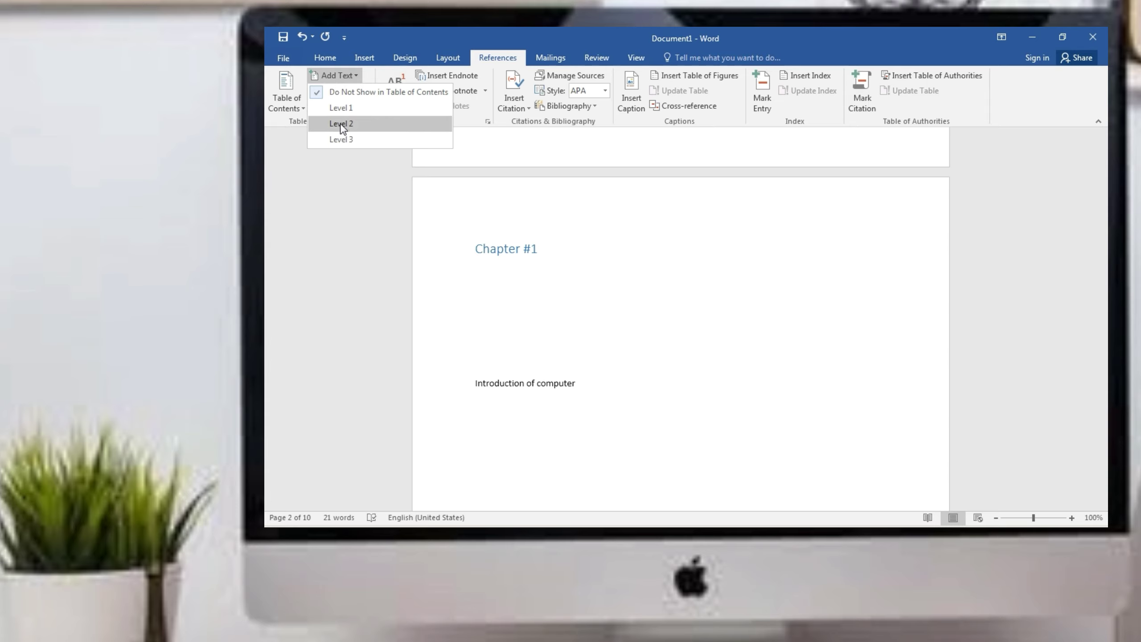
# Mark 'Introduction of computer' as a Level 2 contents entry and scroll back up to the TOC
pyautogui.click(282, 112)
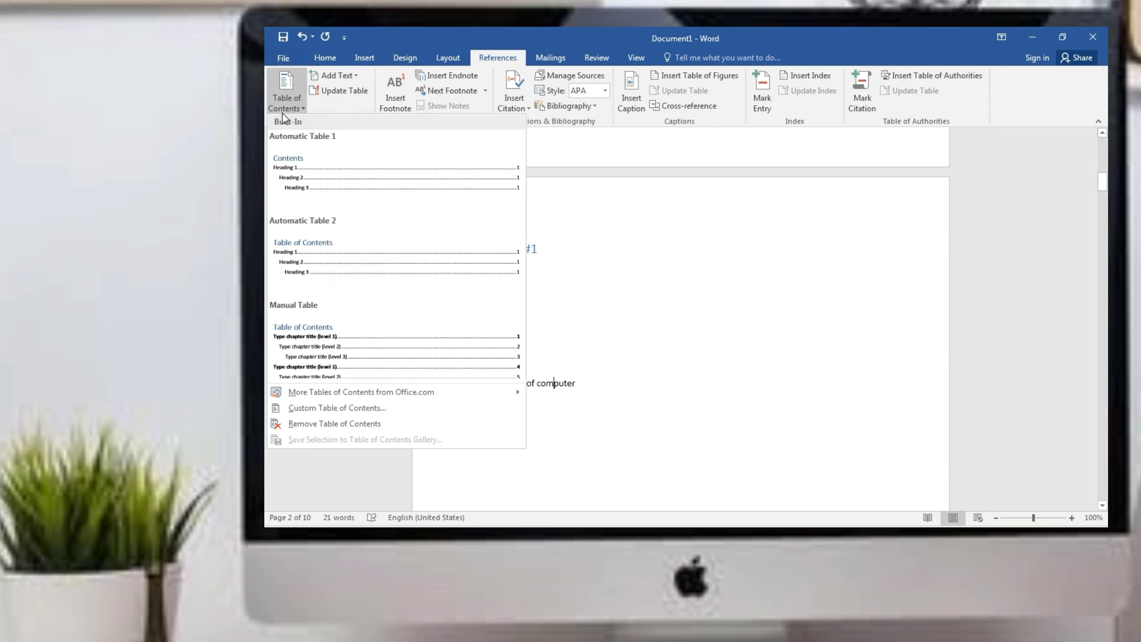
pyautogui.click(301, 405)
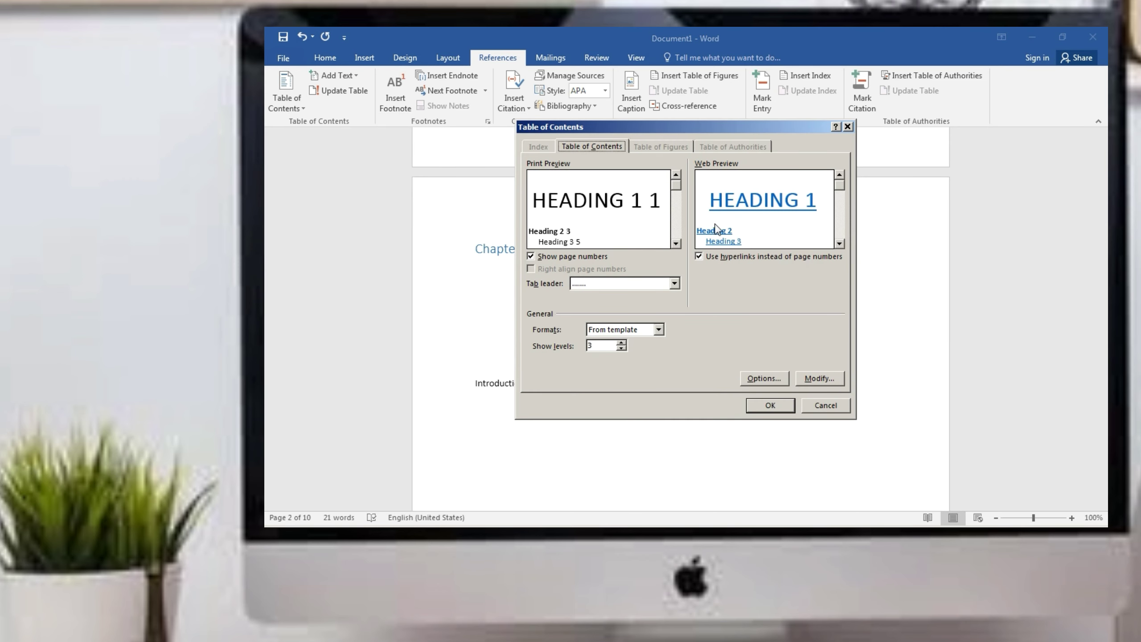
pyautogui.click(847, 126)
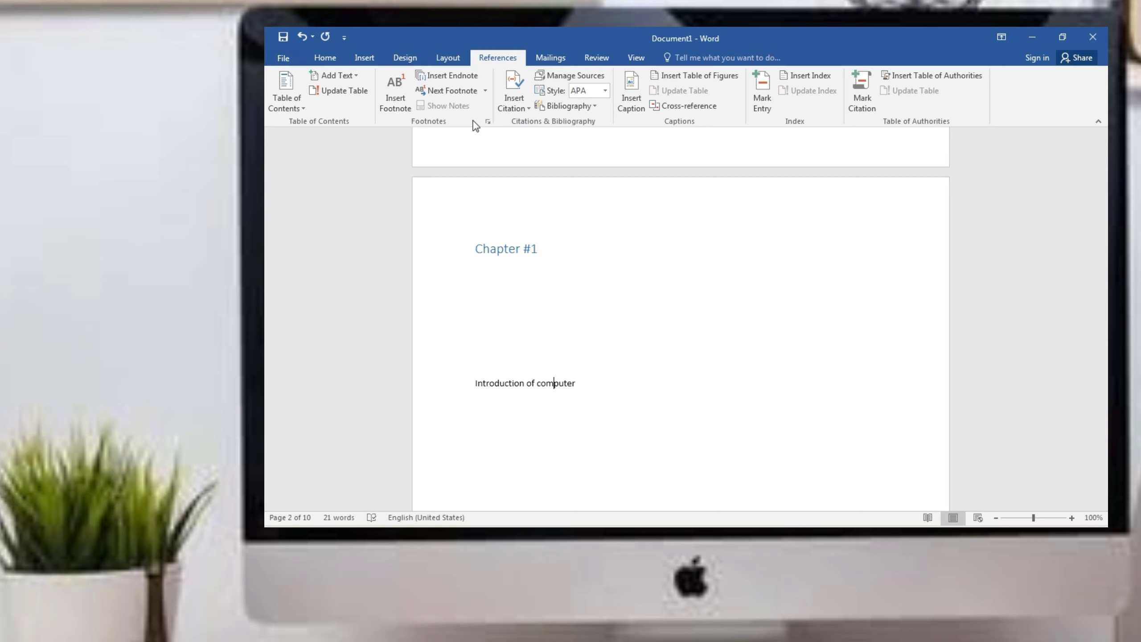
pyautogui.click(344, 76)
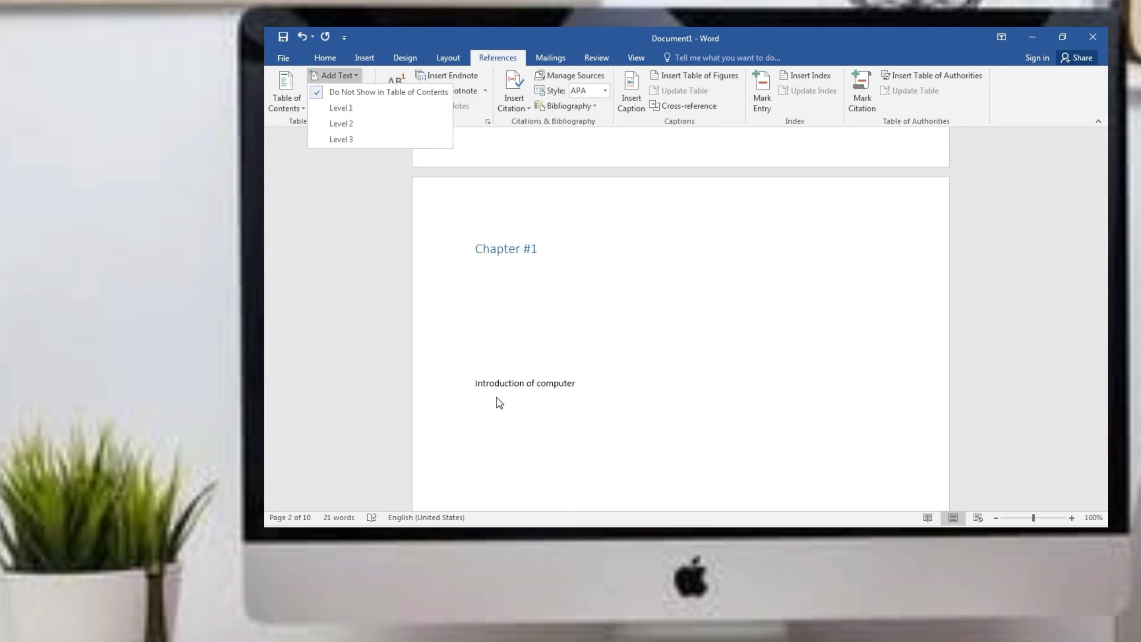
pyautogui.click(350, 123)
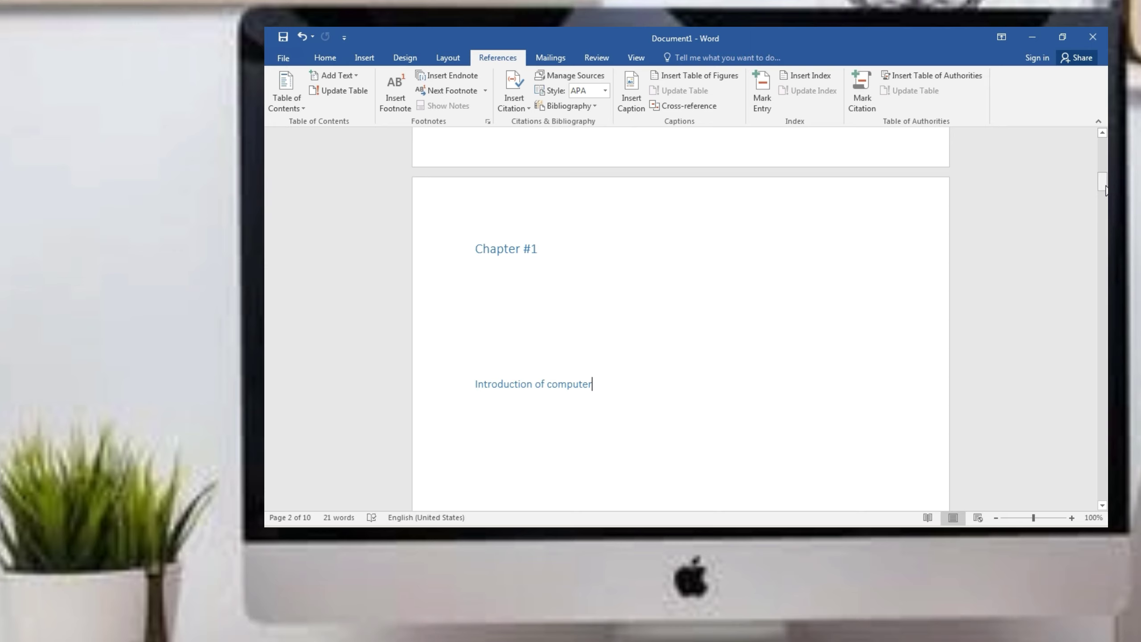
pyautogui.moveTo(1103, 184); pyautogui.dragTo(1103, 144)
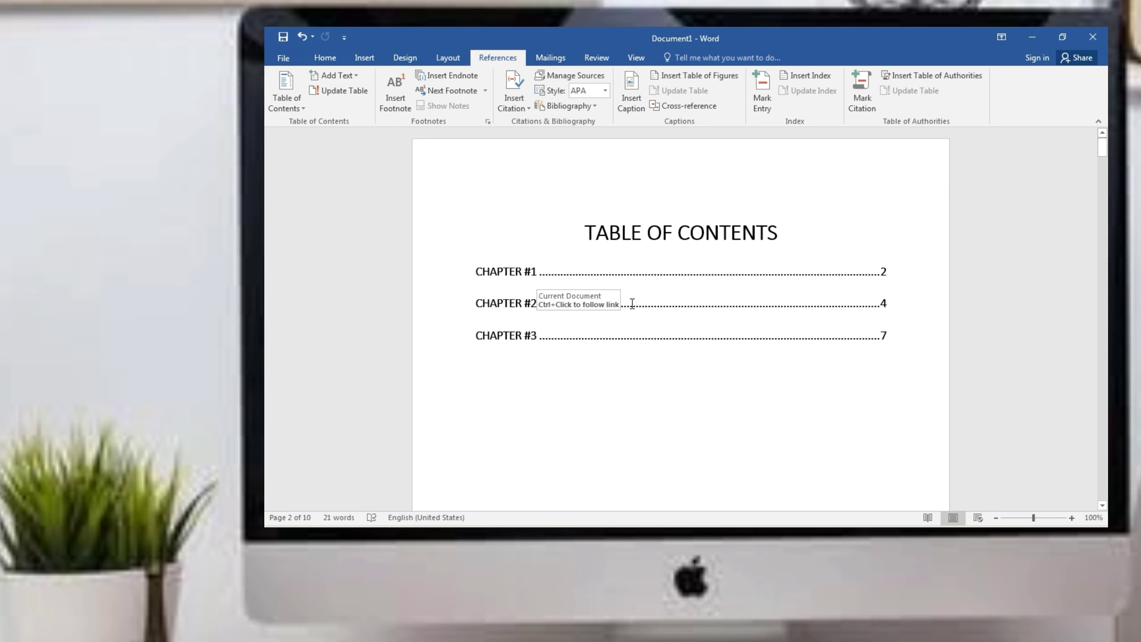
# Update the entire table of contents so 'Introduction of computer' appears under CHAPTER #1 on page 2
pyautogui.moveTo(866, 339)
pyautogui.mouseDown()
pyautogui.moveTo(538, 288)
pyautogui.moveTo(497, 269)
pyautogui.mouseUp()
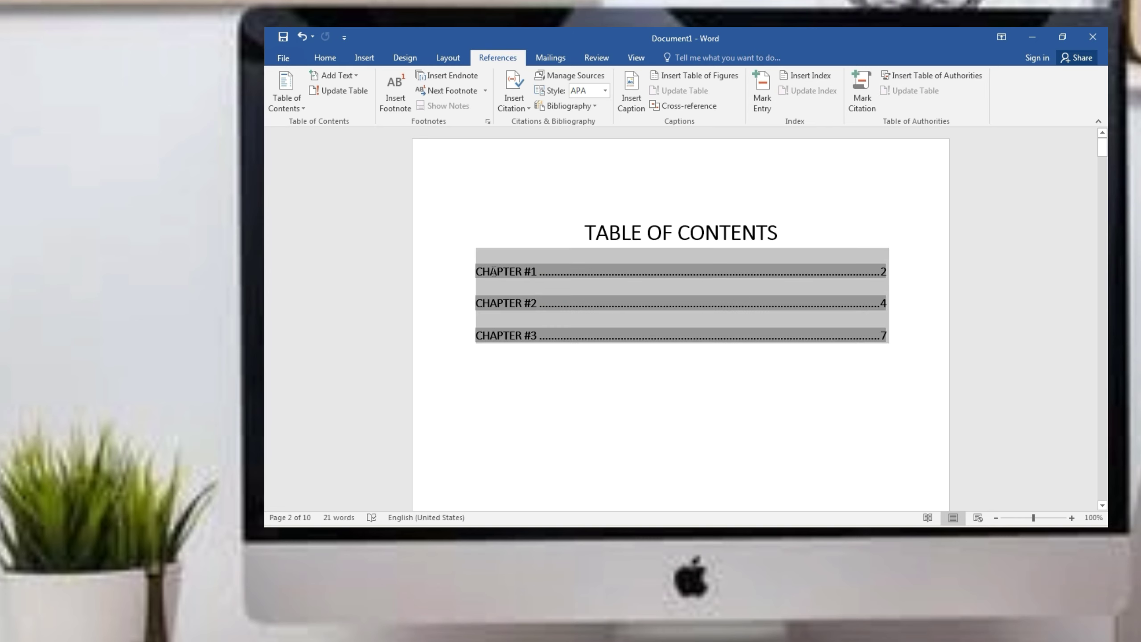
pyautogui.click(344, 92)
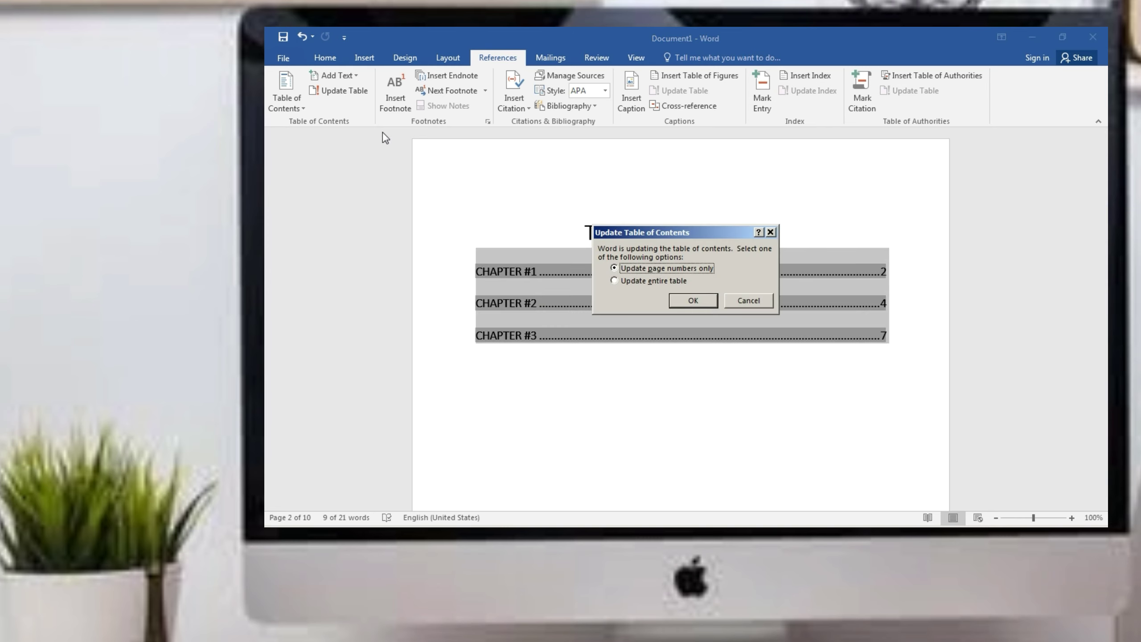
pyautogui.click(614, 281)
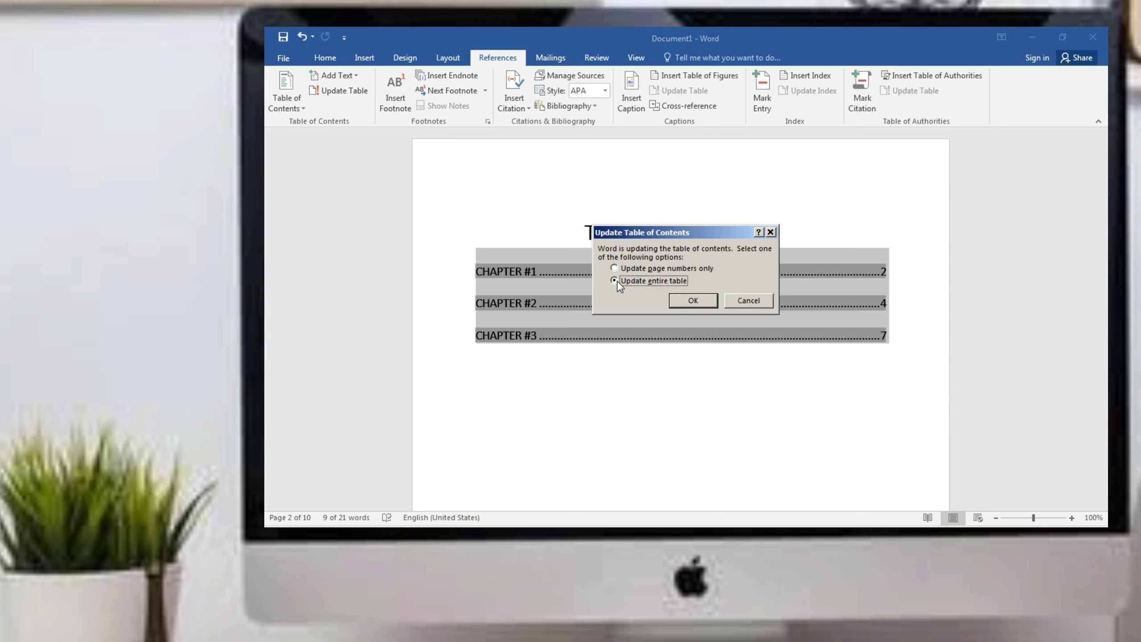
pyautogui.click(690, 306)
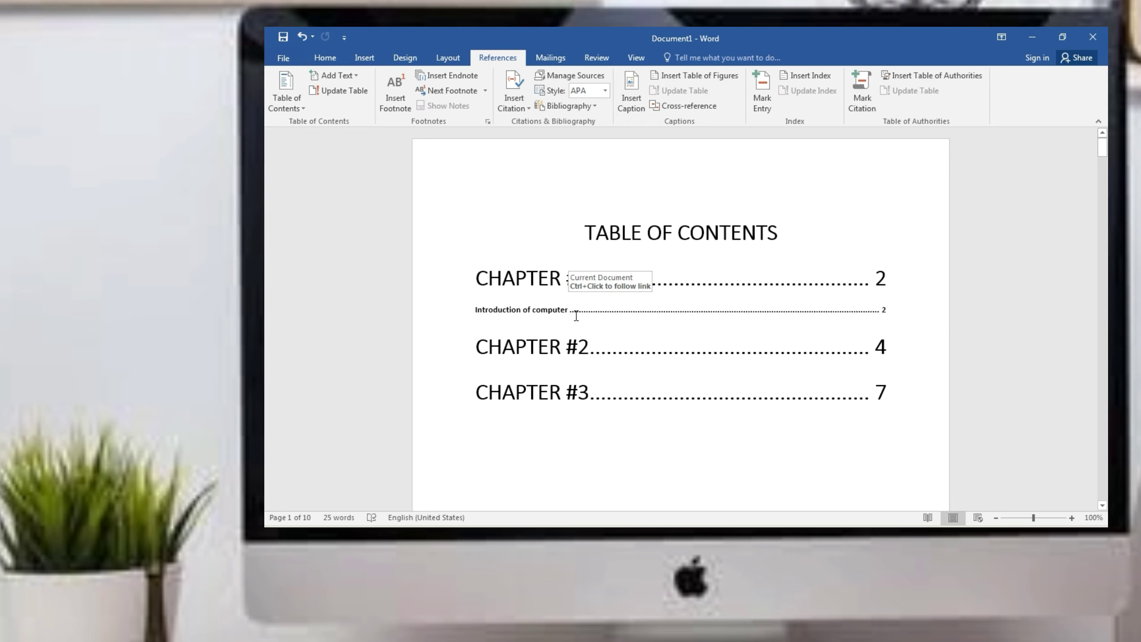
# Add a new line 'Computer keys' below 'Introduction of computer'
pyautogui.moveTo(1102, 148); pyautogui.dragTo(1104, 184)
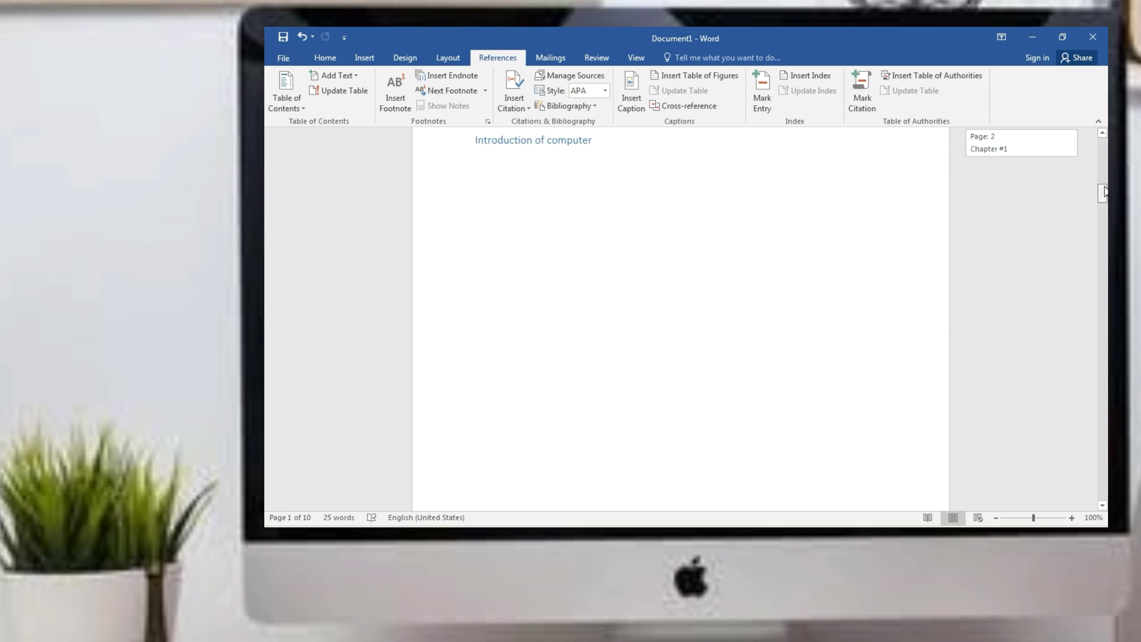
pyautogui.click(614, 343)
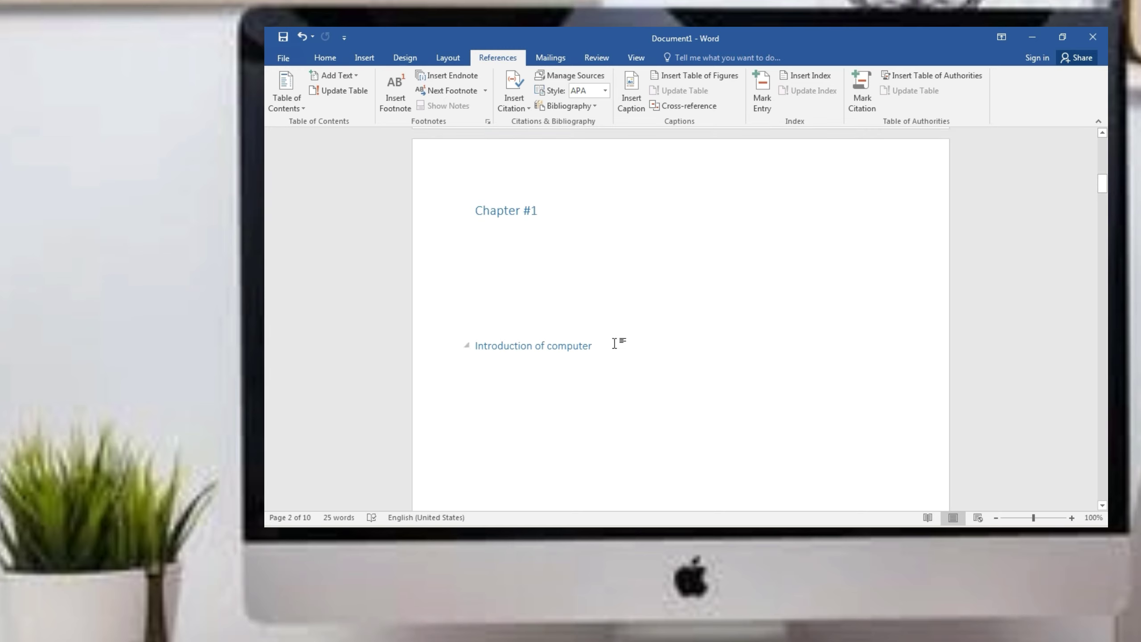
pyautogui.press('Return')
pyautogui.write('Compu')
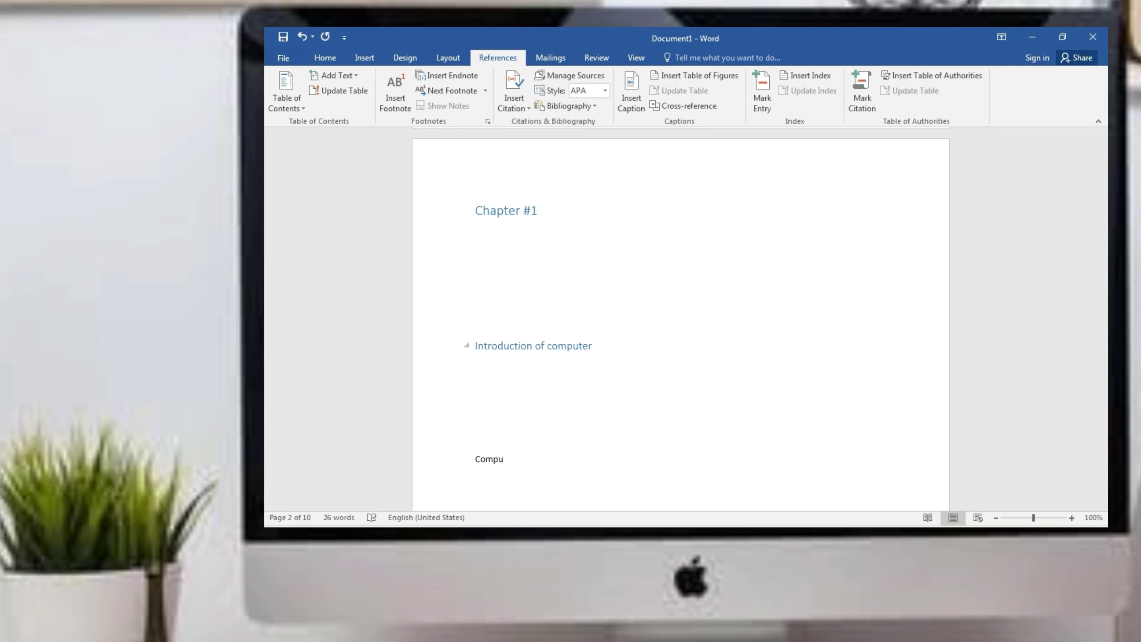
pyautogui.write('ter k')
pyautogui.write('eys')
# Mark 'Computer keys' as a Level 3 contents entry
pyautogui.click(342, 91)
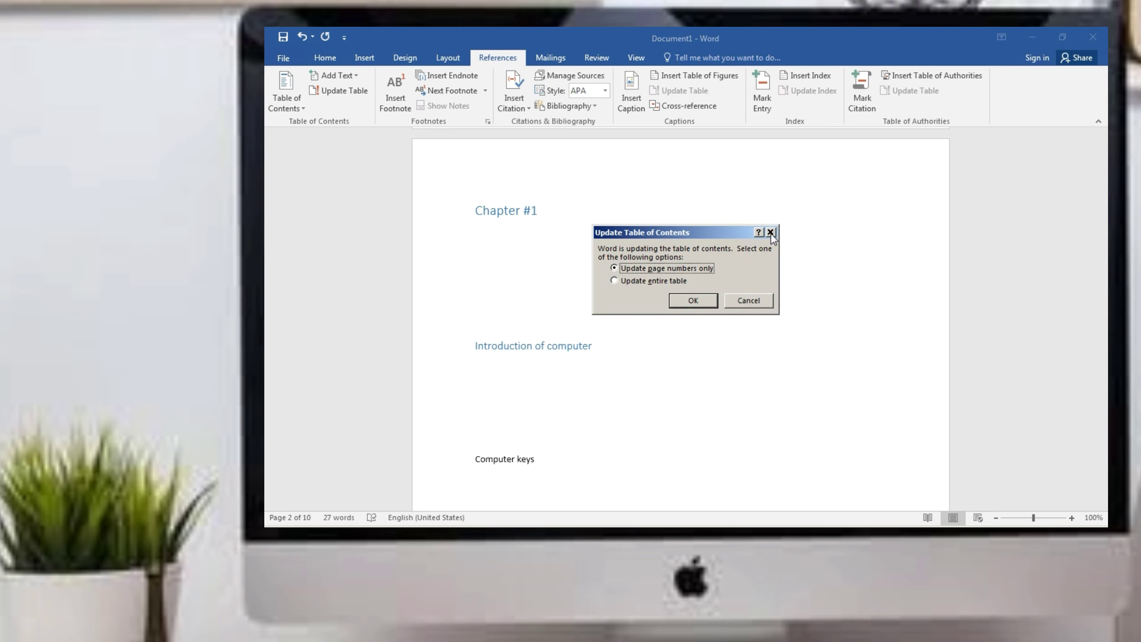
pyautogui.click(770, 232)
pyautogui.click(349, 73)
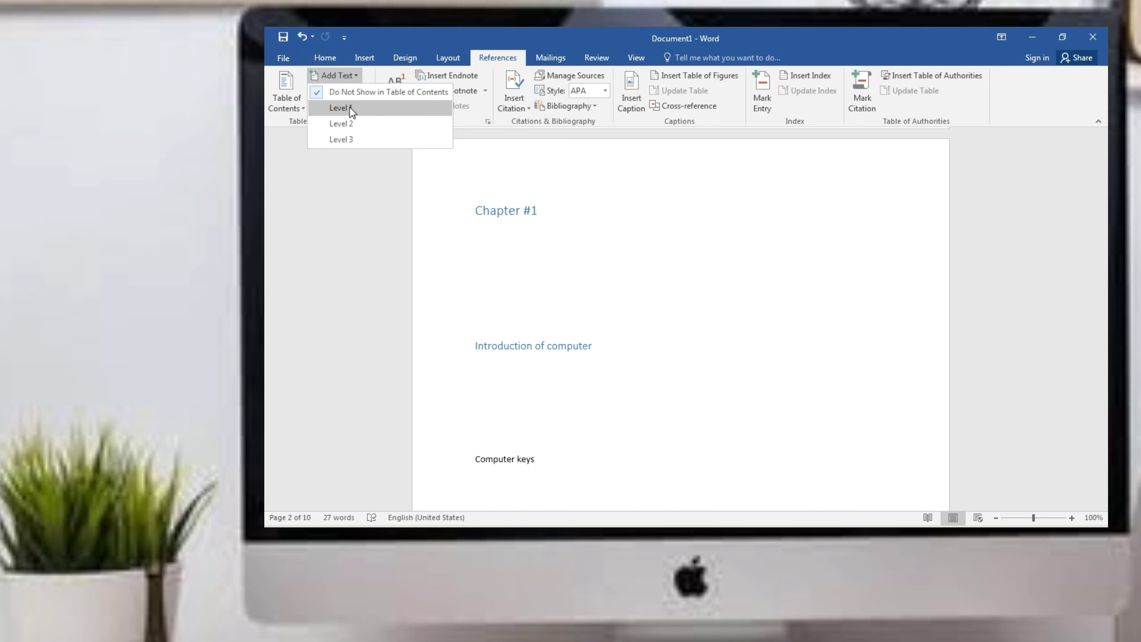
pyautogui.click(349, 140)
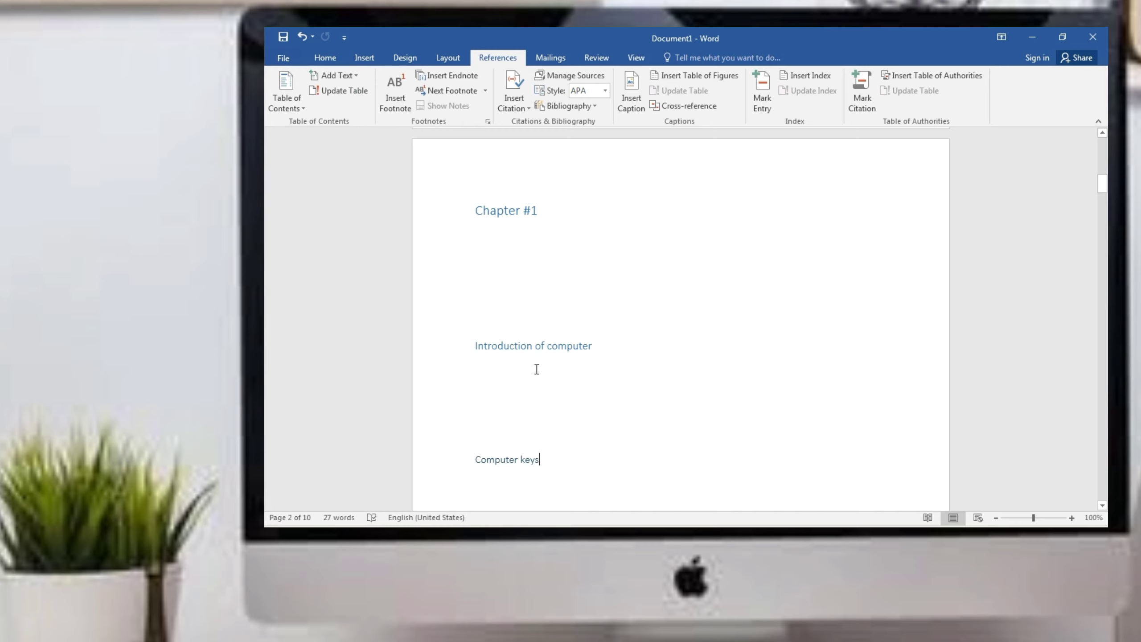
pyautogui.click(348, 81)
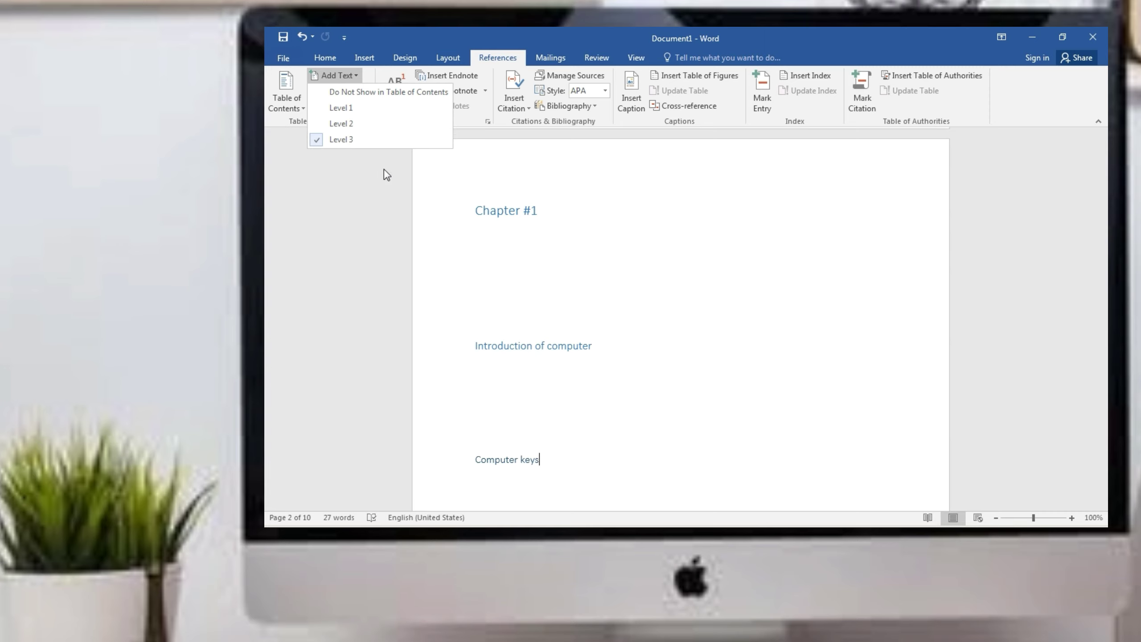
pyautogui.click(633, 413)
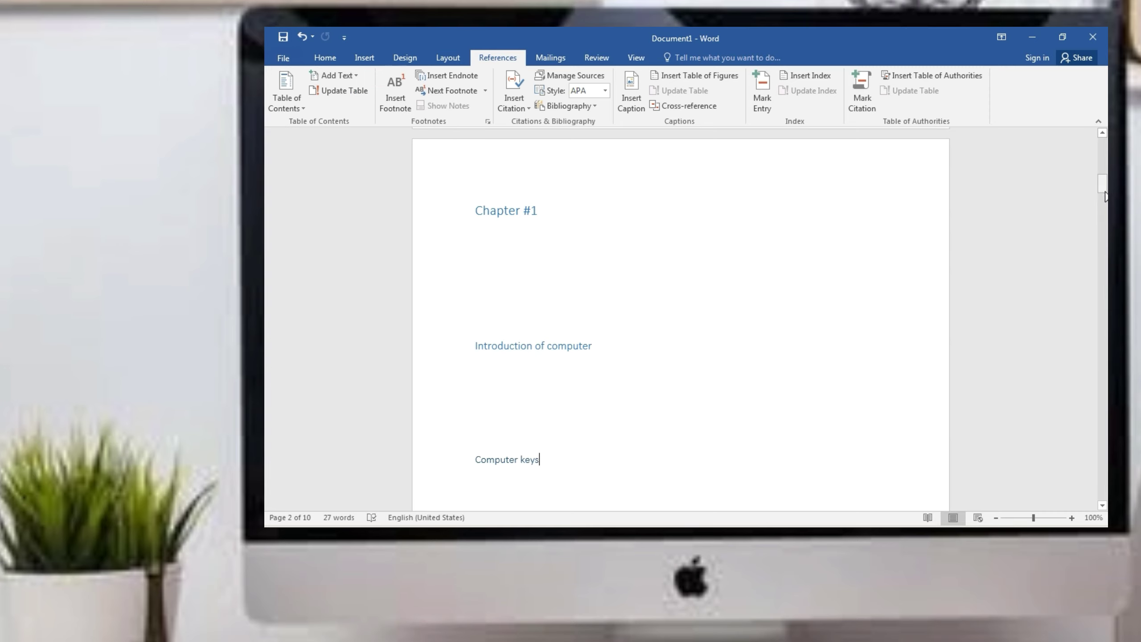
pyautogui.moveTo(1103, 187); pyautogui.dragTo(1103, 148)
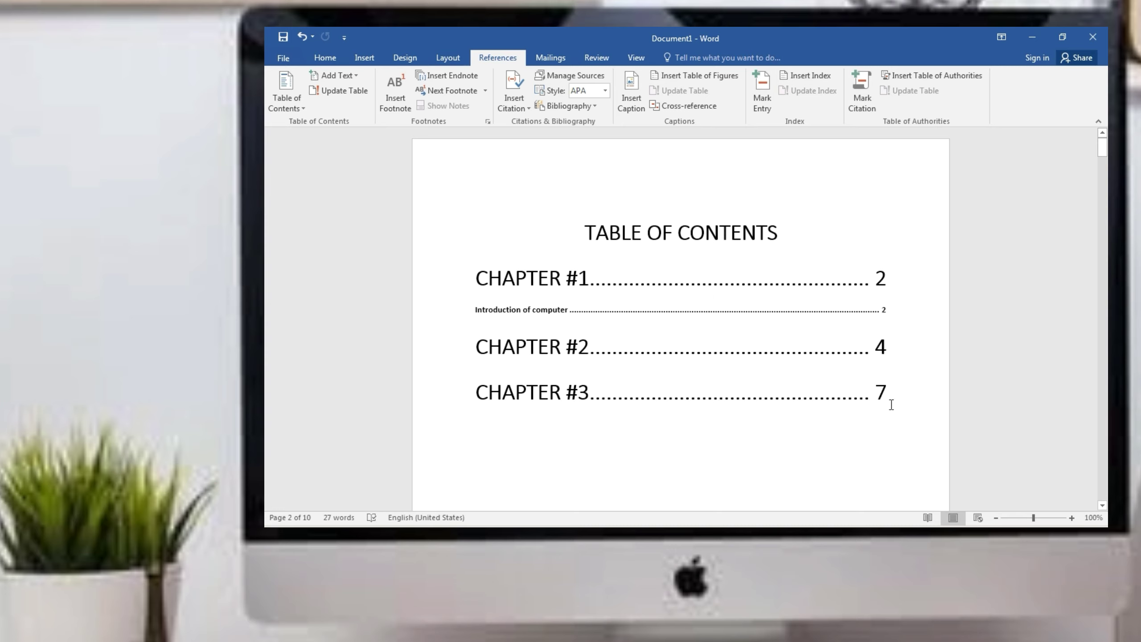
# Update the entire table of contents so 'Computer keys' appears indented under 'Introduction of computer'
pyautogui.moveTo(892, 395)
pyautogui.mouseDown()
pyautogui.moveTo(672, 358)
pyautogui.moveTo(582, 292)
pyautogui.mouseUp()
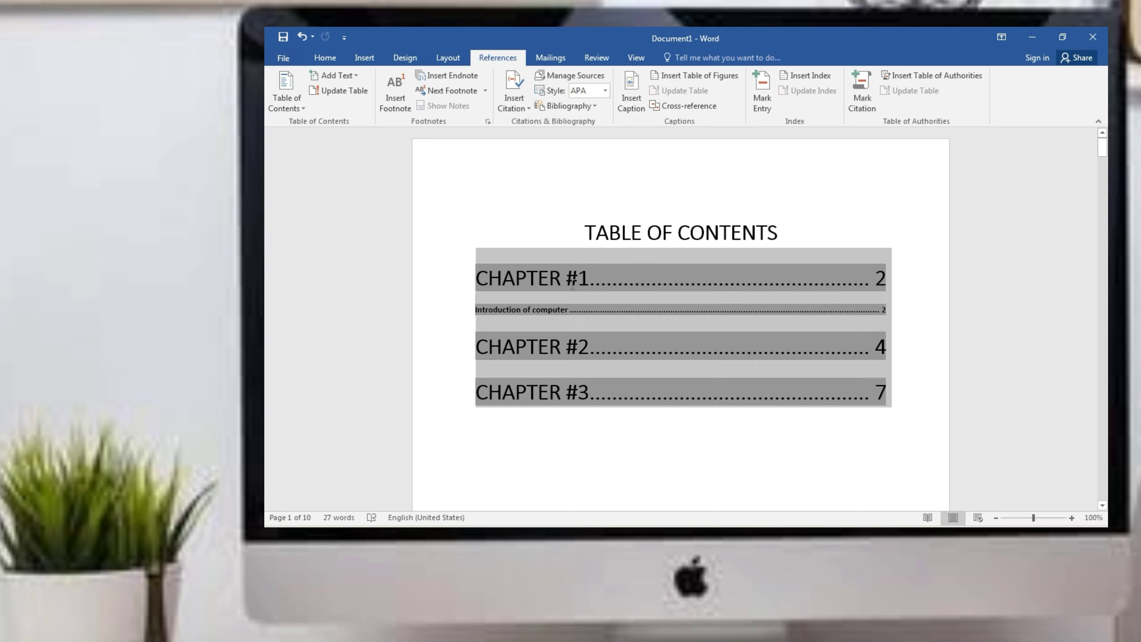
pyautogui.click(341, 90)
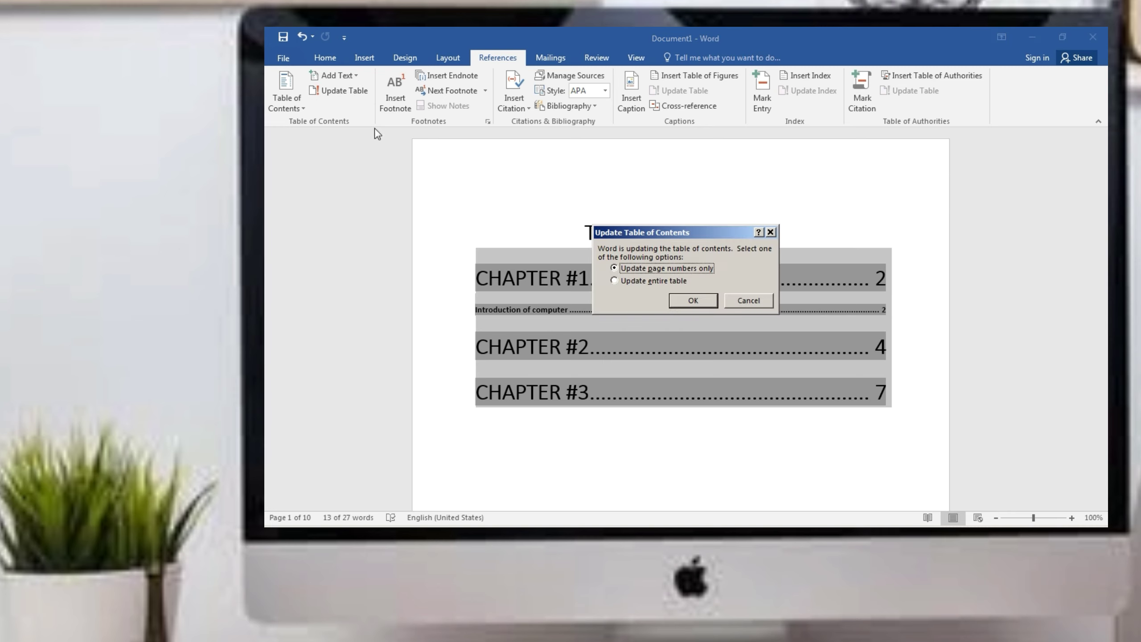
pyautogui.click(651, 280)
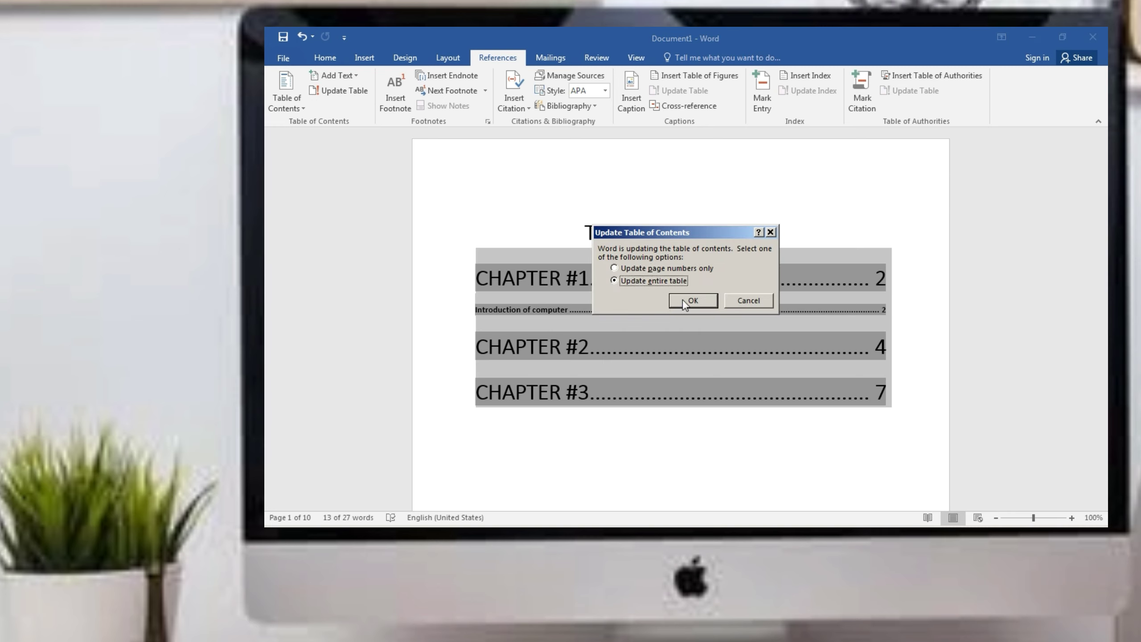
pyautogui.click(651, 283)
pyautogui.click(692, 301)
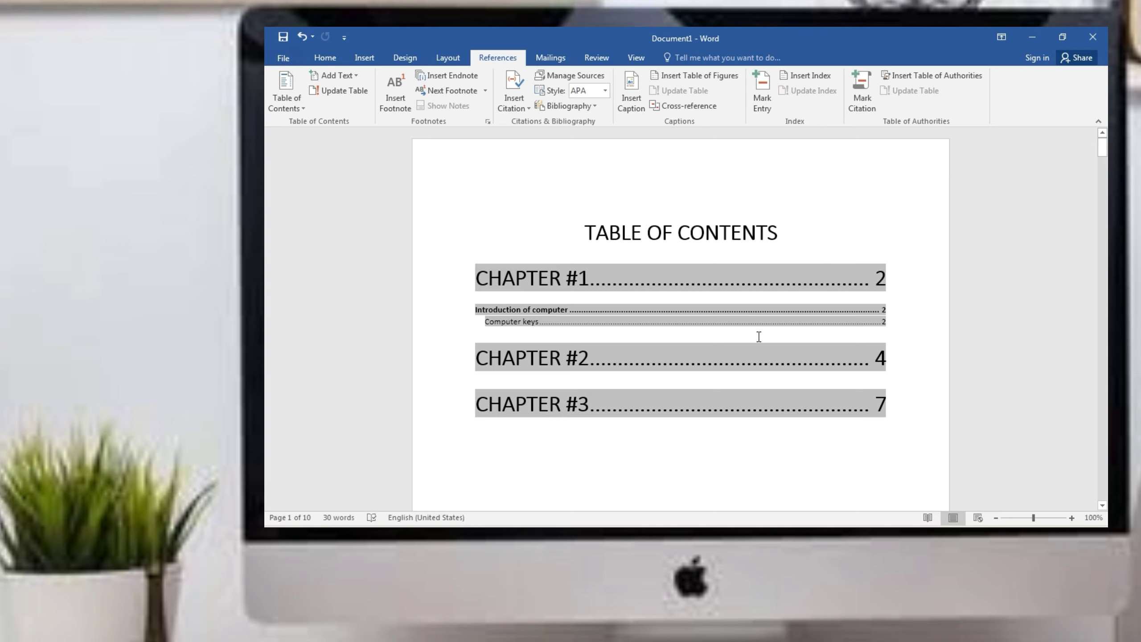
pyautogui.click(894, 311)
pyautogui.click(675, 407)
pyautogui.click(679, 453)
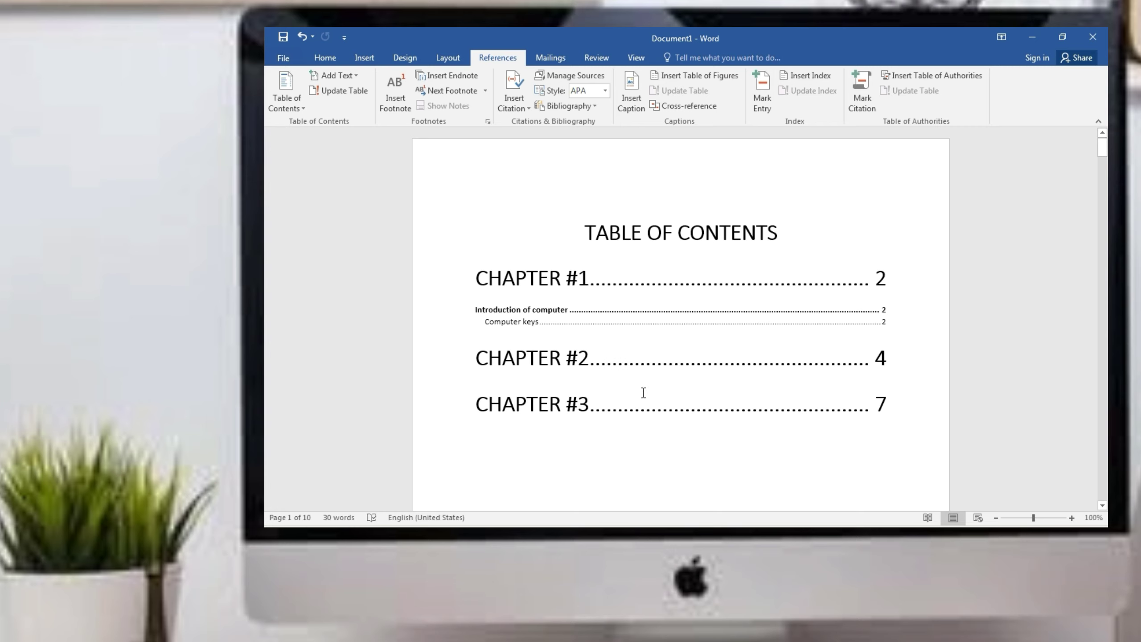
# Set the page colour to Yellow and bring up the Page Borders settings
pyautogui.click(409, 58)
pyautogui.click(1045, 107)
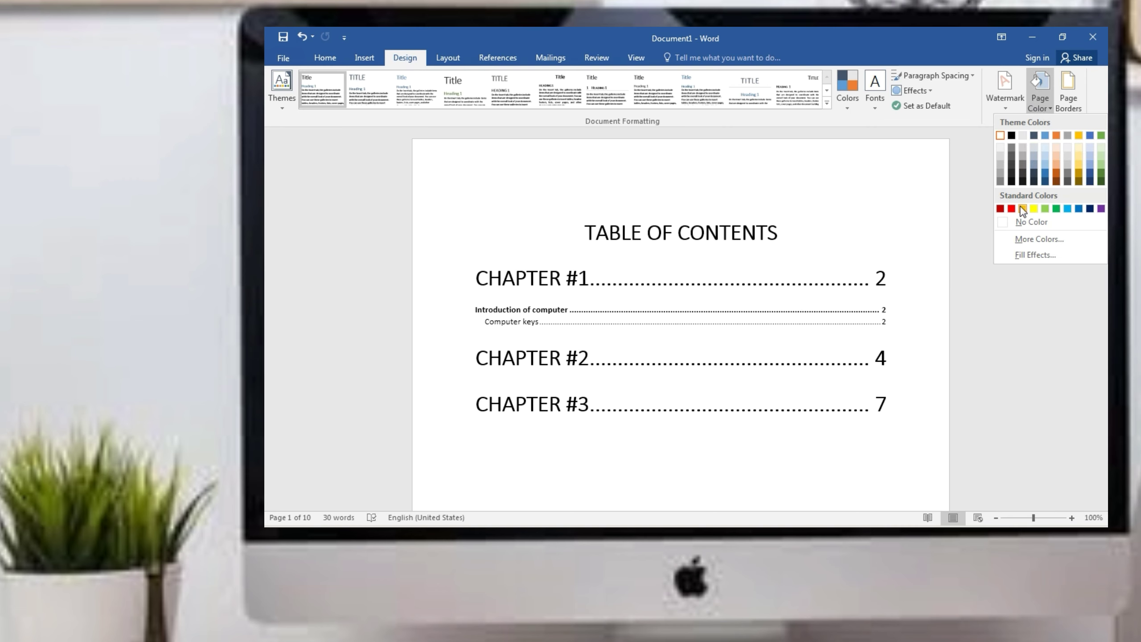
pyautogui.click(1023, 210)
pyautogui.click(1041, 104)
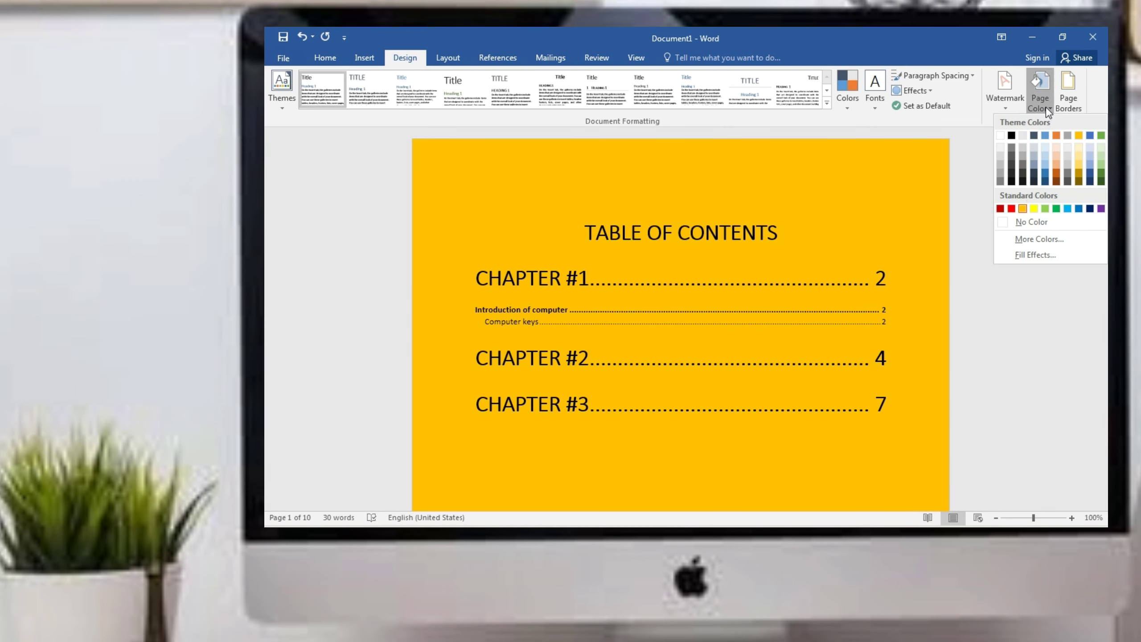
pyautogui.click(1032, 209)
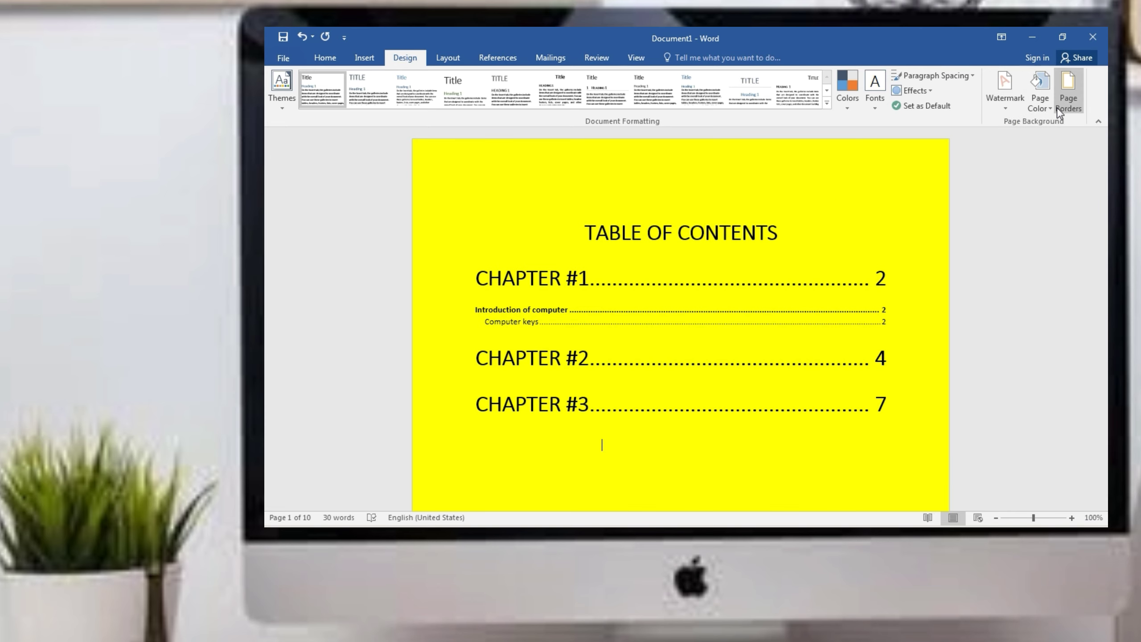
pyautogui.click(1068, 92)
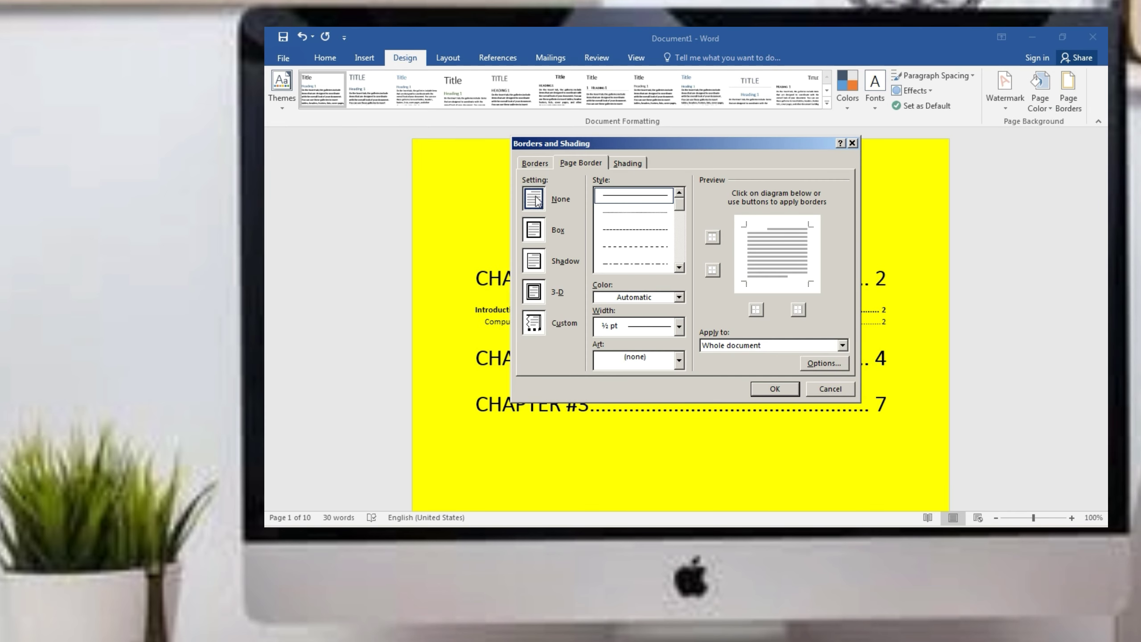
# Apply a black page border on all four sides with 6 pt width
pyautogui.click(764, 280)
pyautogui.click(745, 260)
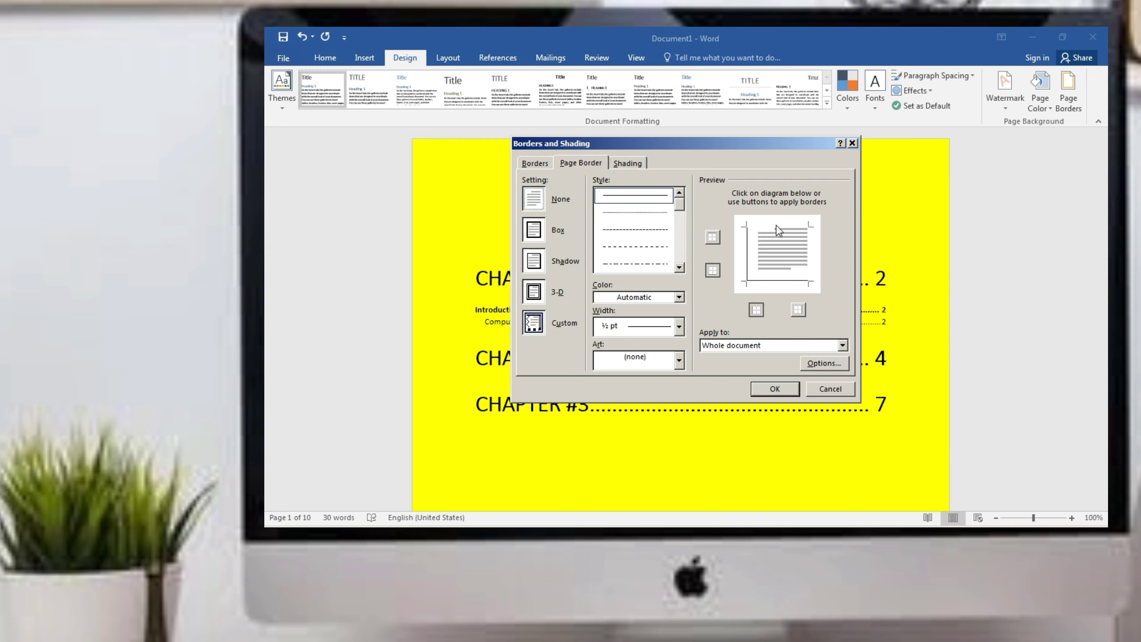
pyautogui.click(775, 224)
pyautogui.click(807, 259)
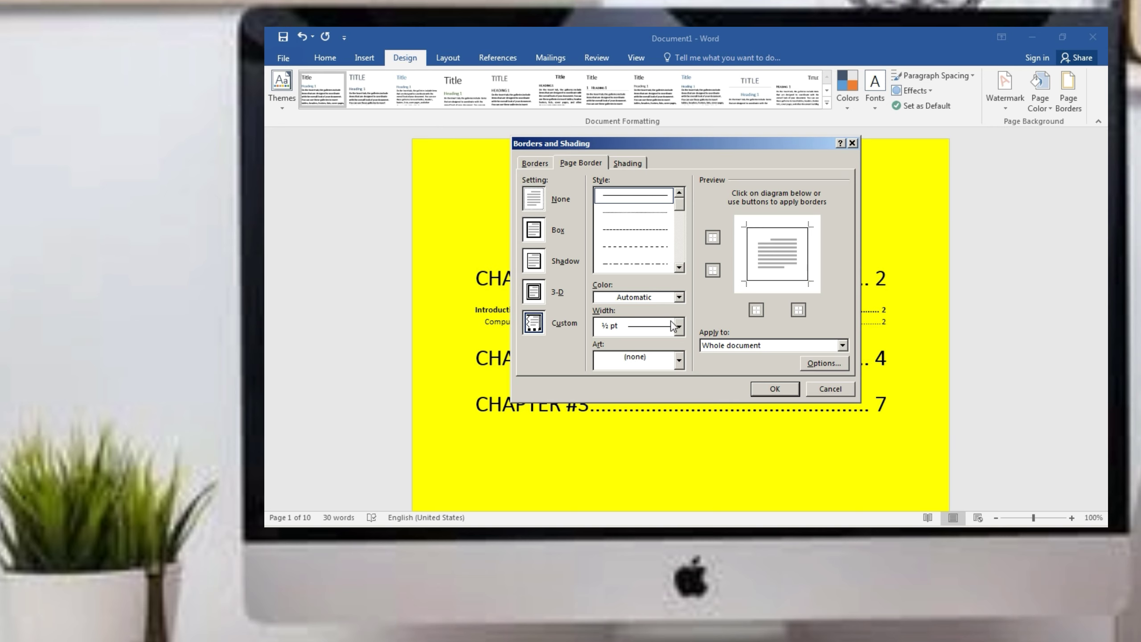
pyautogui.click(679, 297)
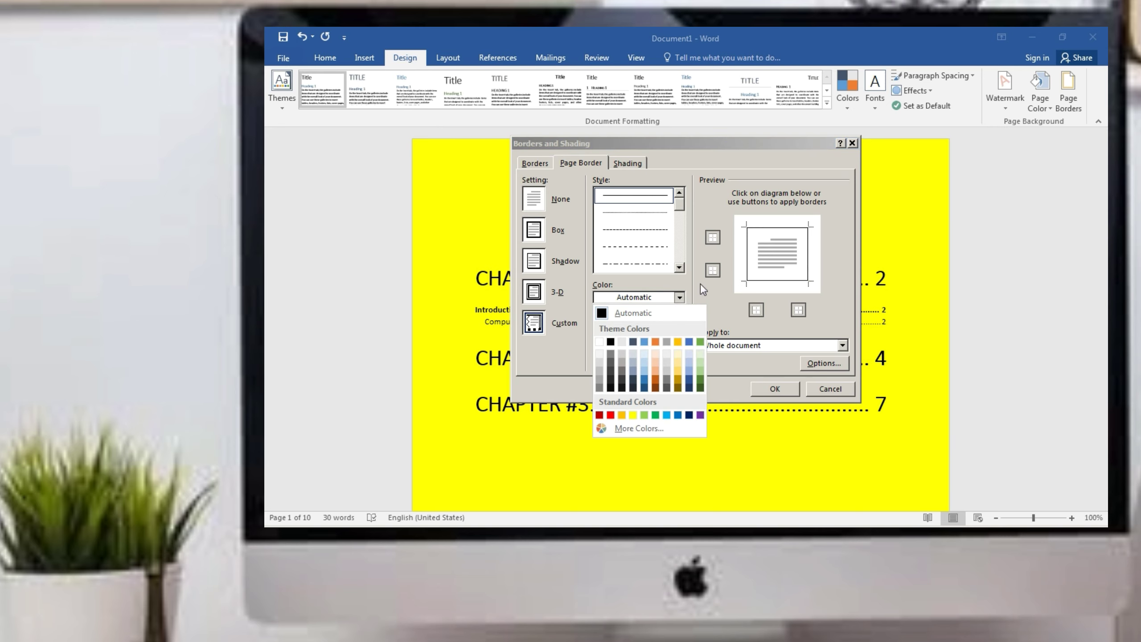
pyautogui.click(632, 312)
pyautogui.click(679, 326)
pyautogui.click(638, 484)
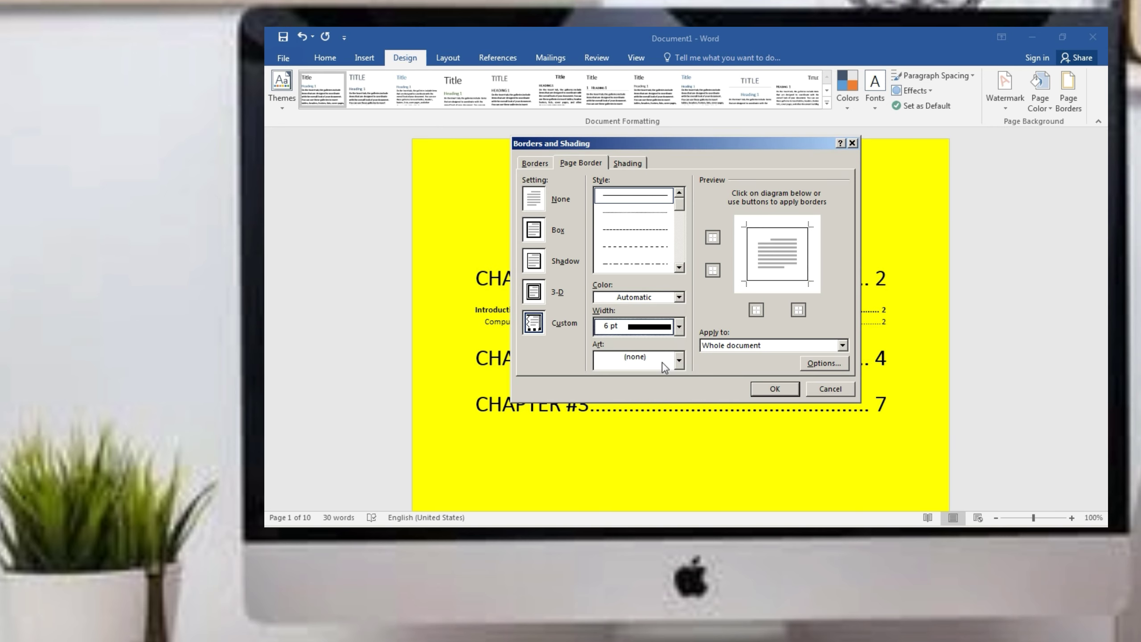
pyautogui.click(784, 392)
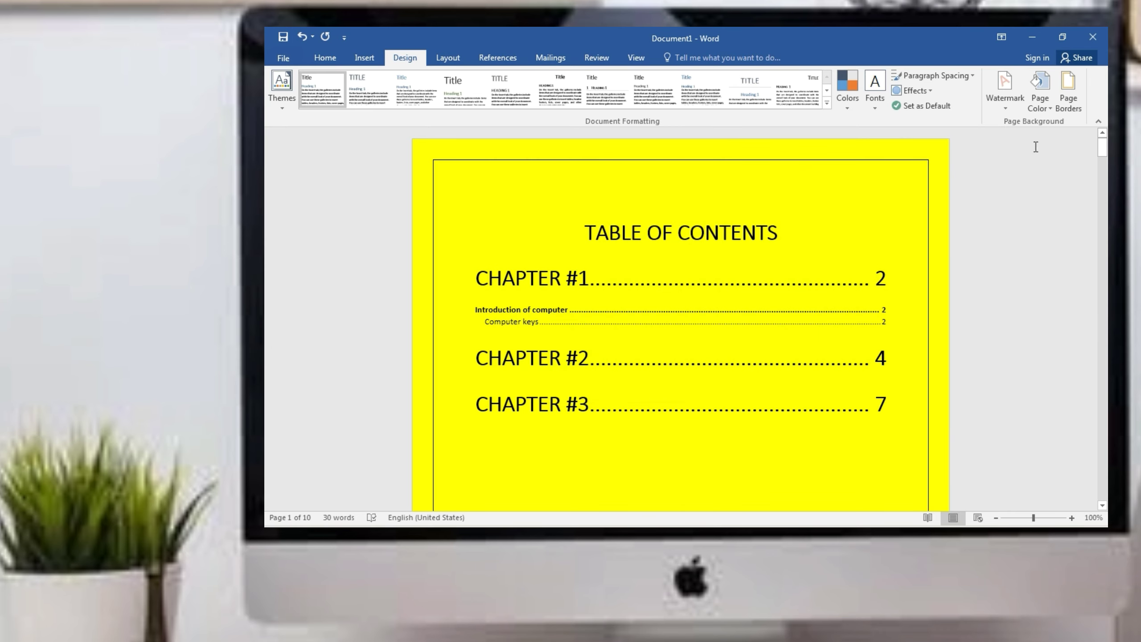
# Reapply the 6 pt width so a thick black box frames the page
pyautogui.click(1061, 110)
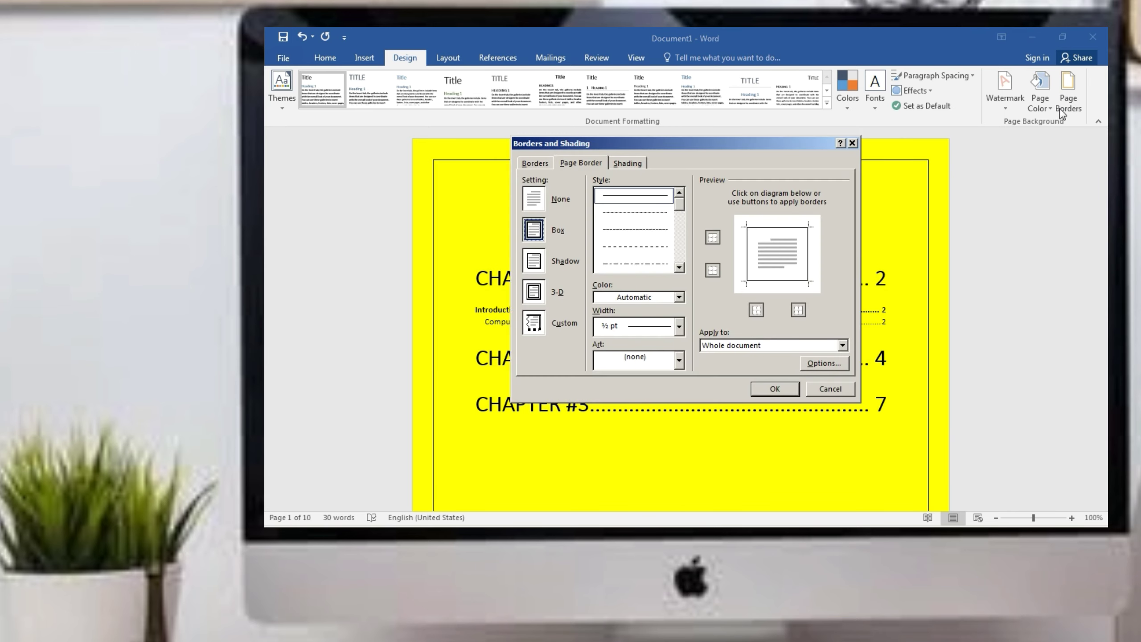
pyautogui.click(679, 327)
pyautogui.click(635, 483)
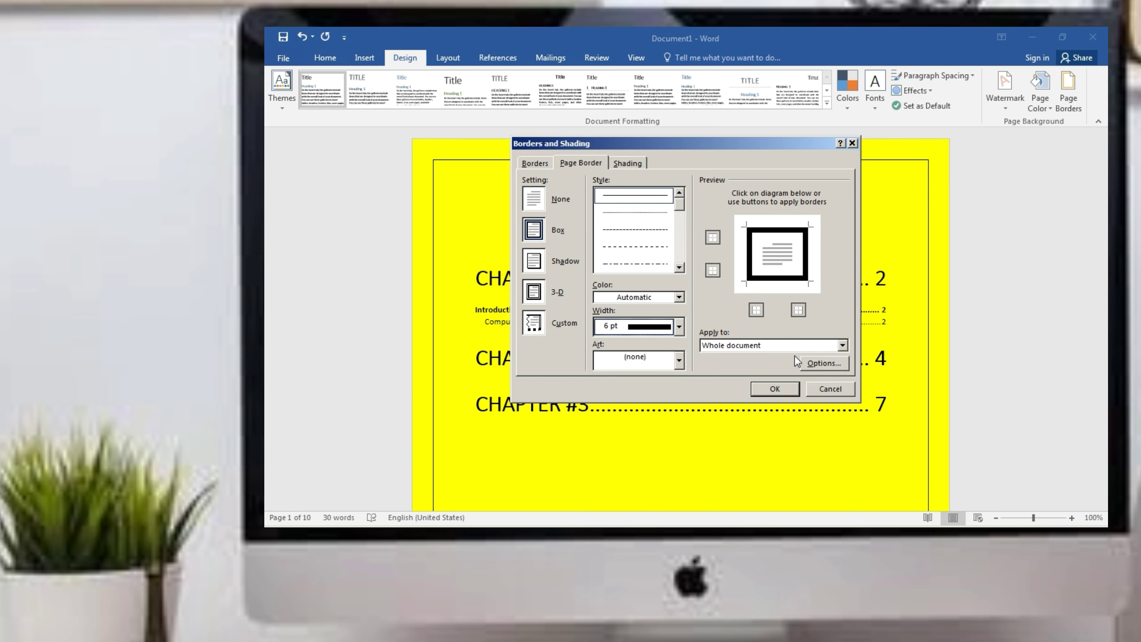
pyautogui.click(784, 389)
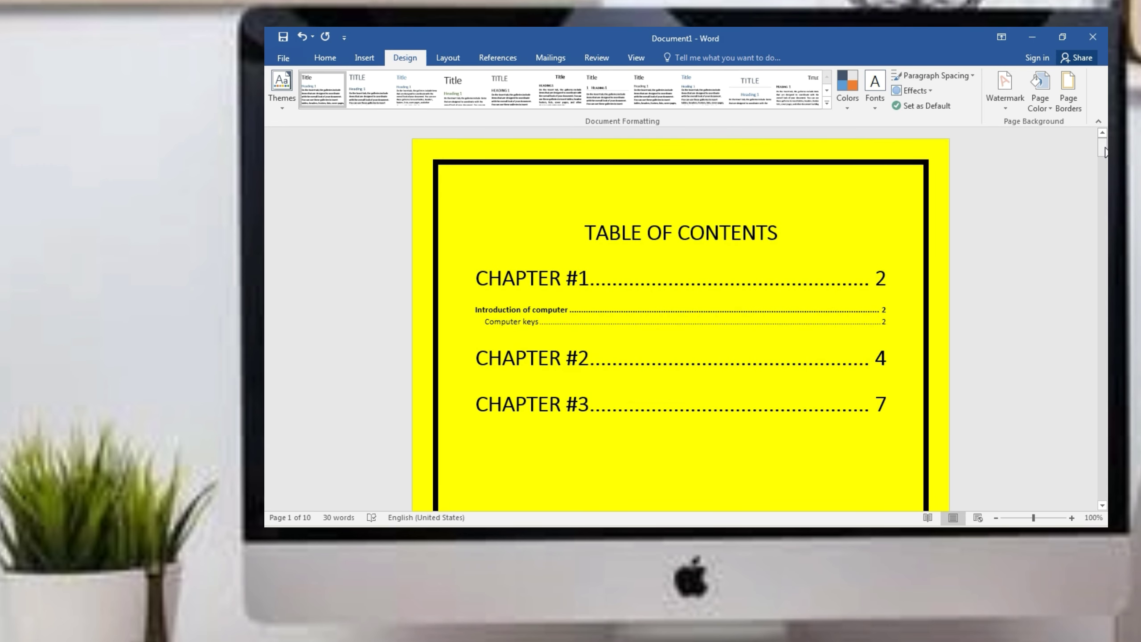
pyautogui.moveTo(1102, 150)
pyautogui.mouseDown()
pyautogui.moveTo(1103, 204)
pyautogui.moveTo(1102, 148)
pyautogui.mouseUp()
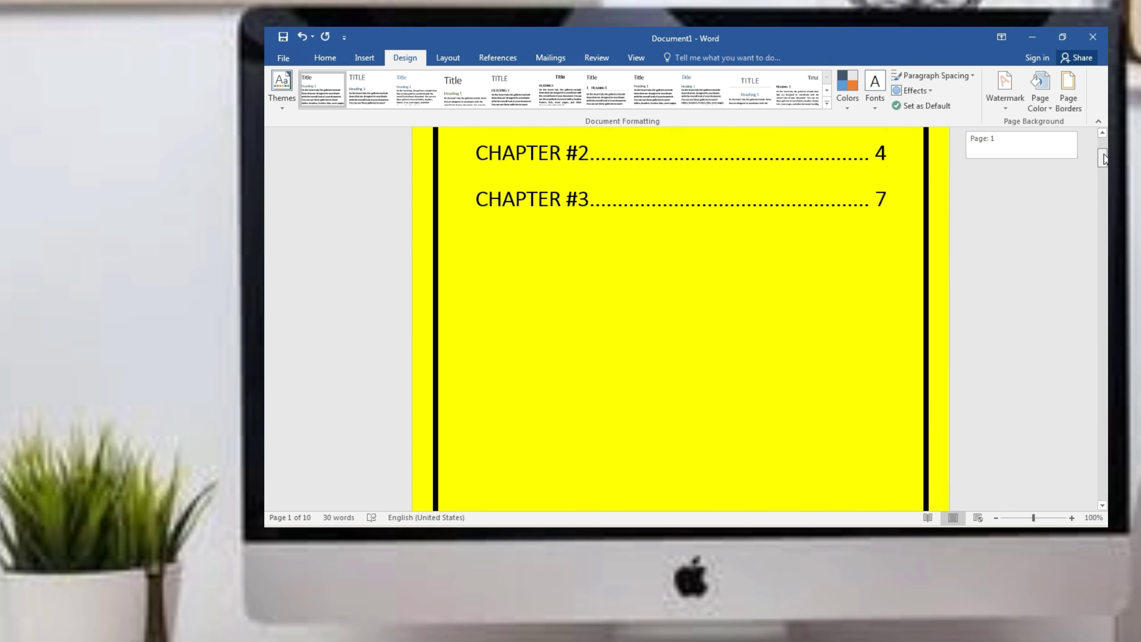